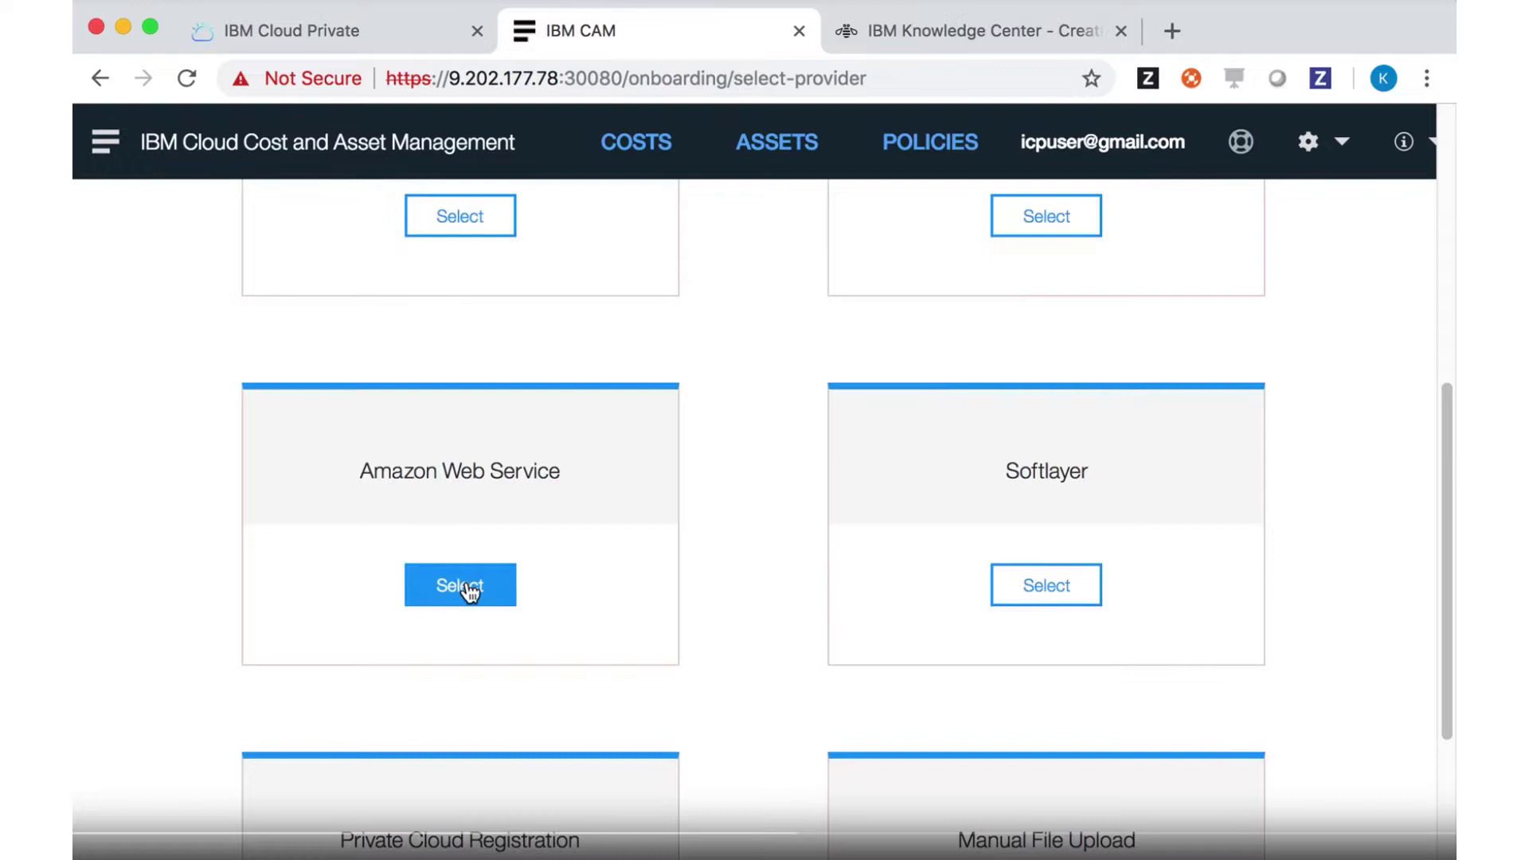
# Pick Amazon Web Service and save its billing credentials, S3 buckets and cost_and_usage report path
pyautogui.click(469, 590)
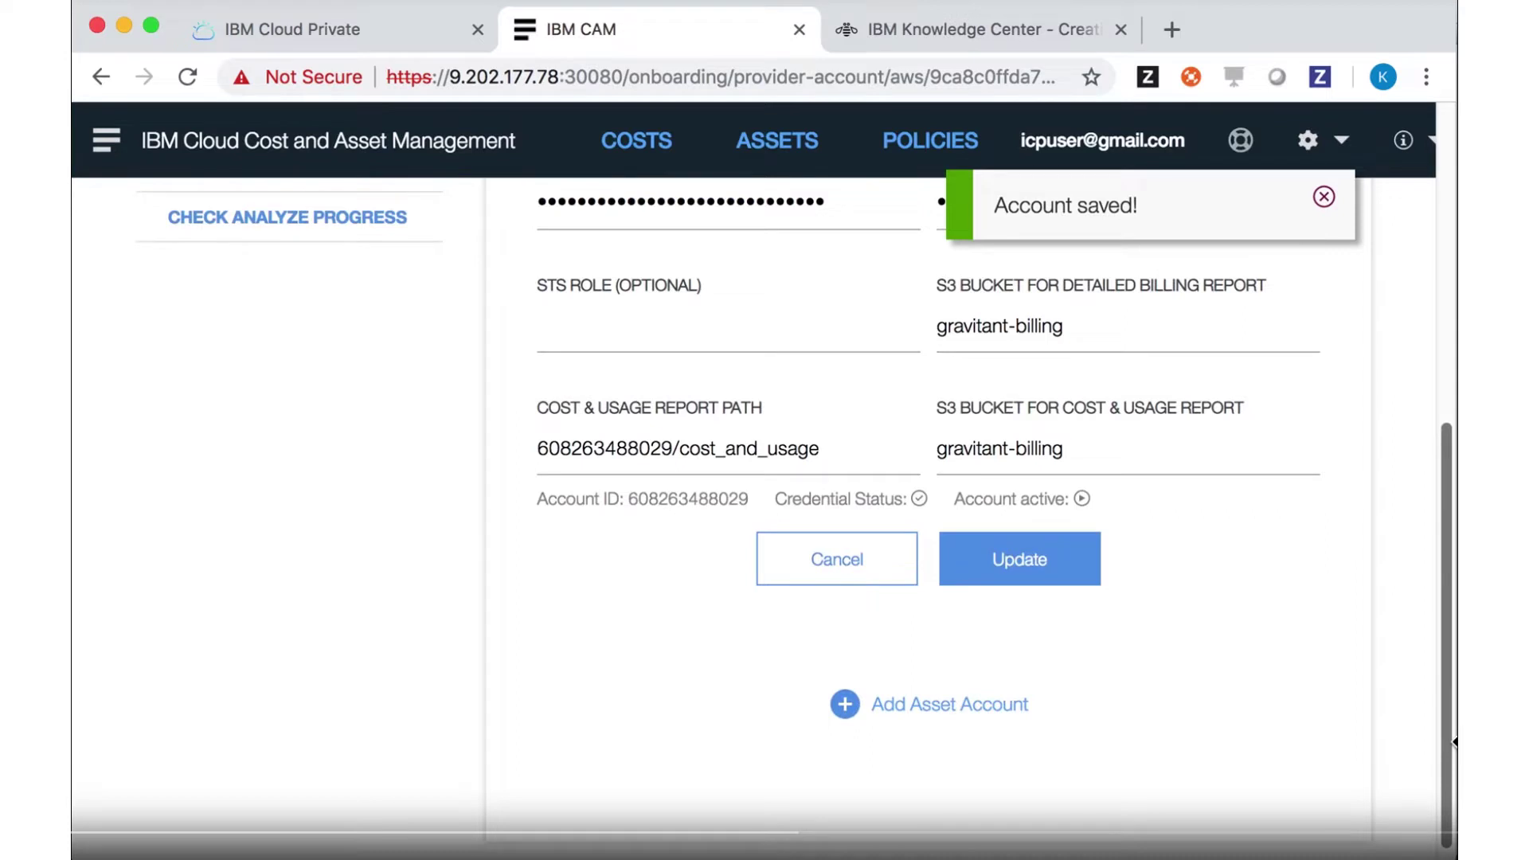
# Add an asset account with its name and access keys, and connect it to AWS
pyautogui.click(850, 704)
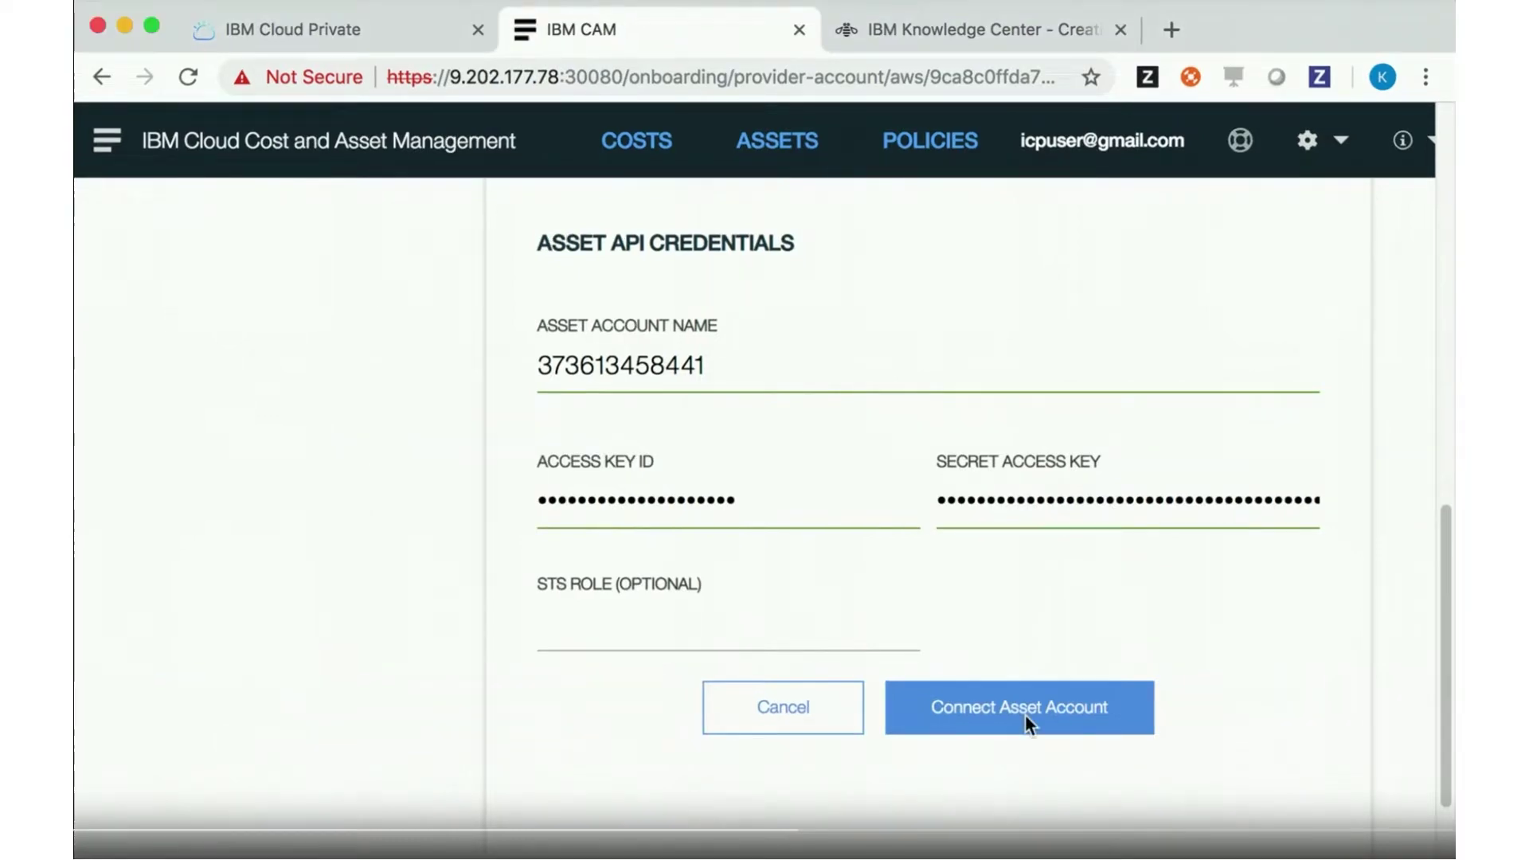
pyautogui.click(1024, 714)
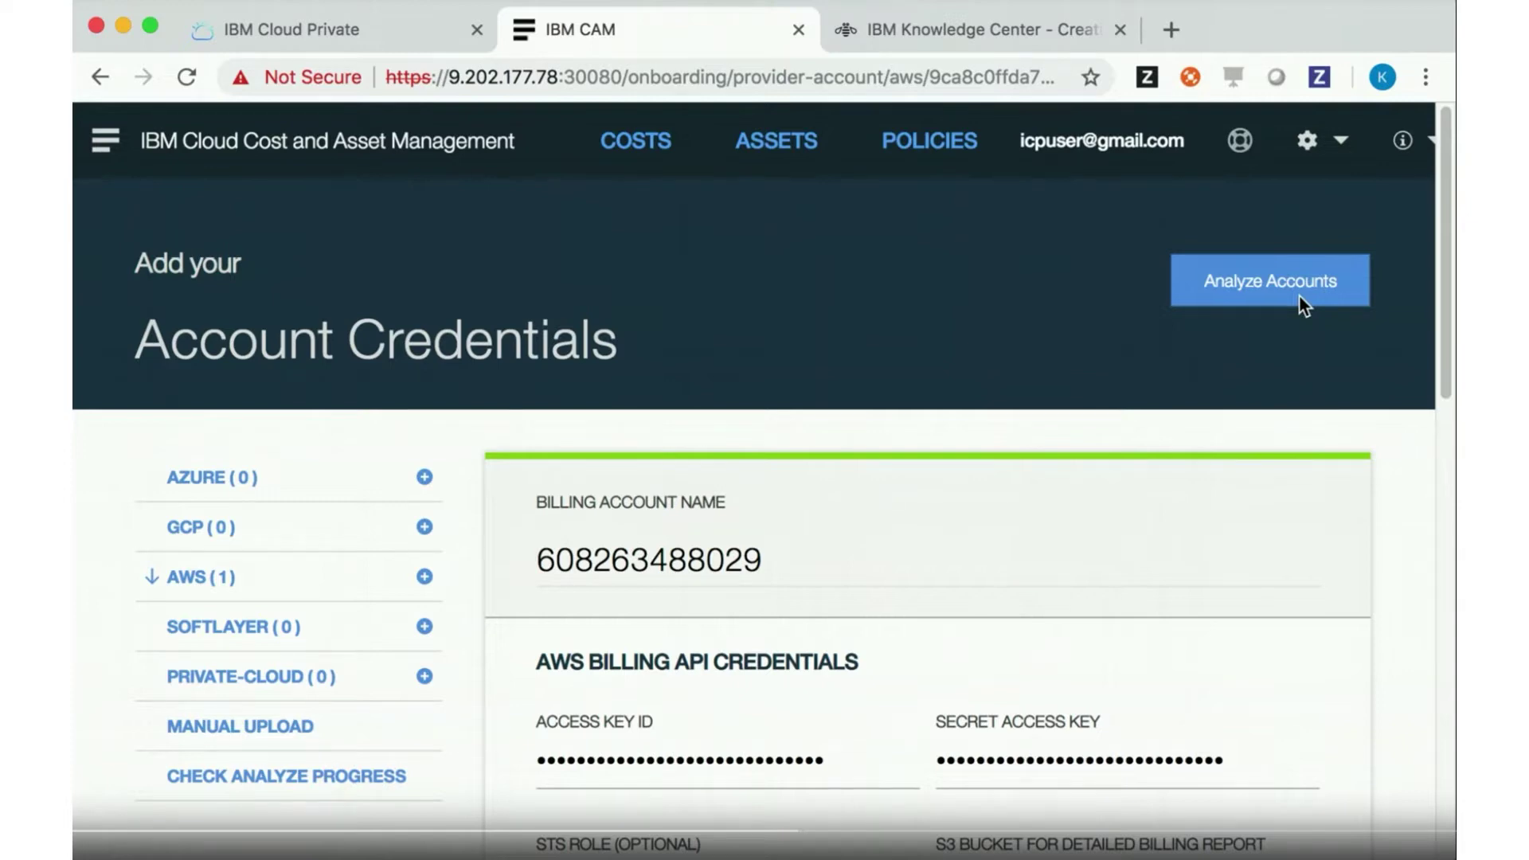
# Run Analyze Accounts, confirm the validated credentials, and follow the AWS, Azure and GCP progress
pyautogui.click(1298, 297)
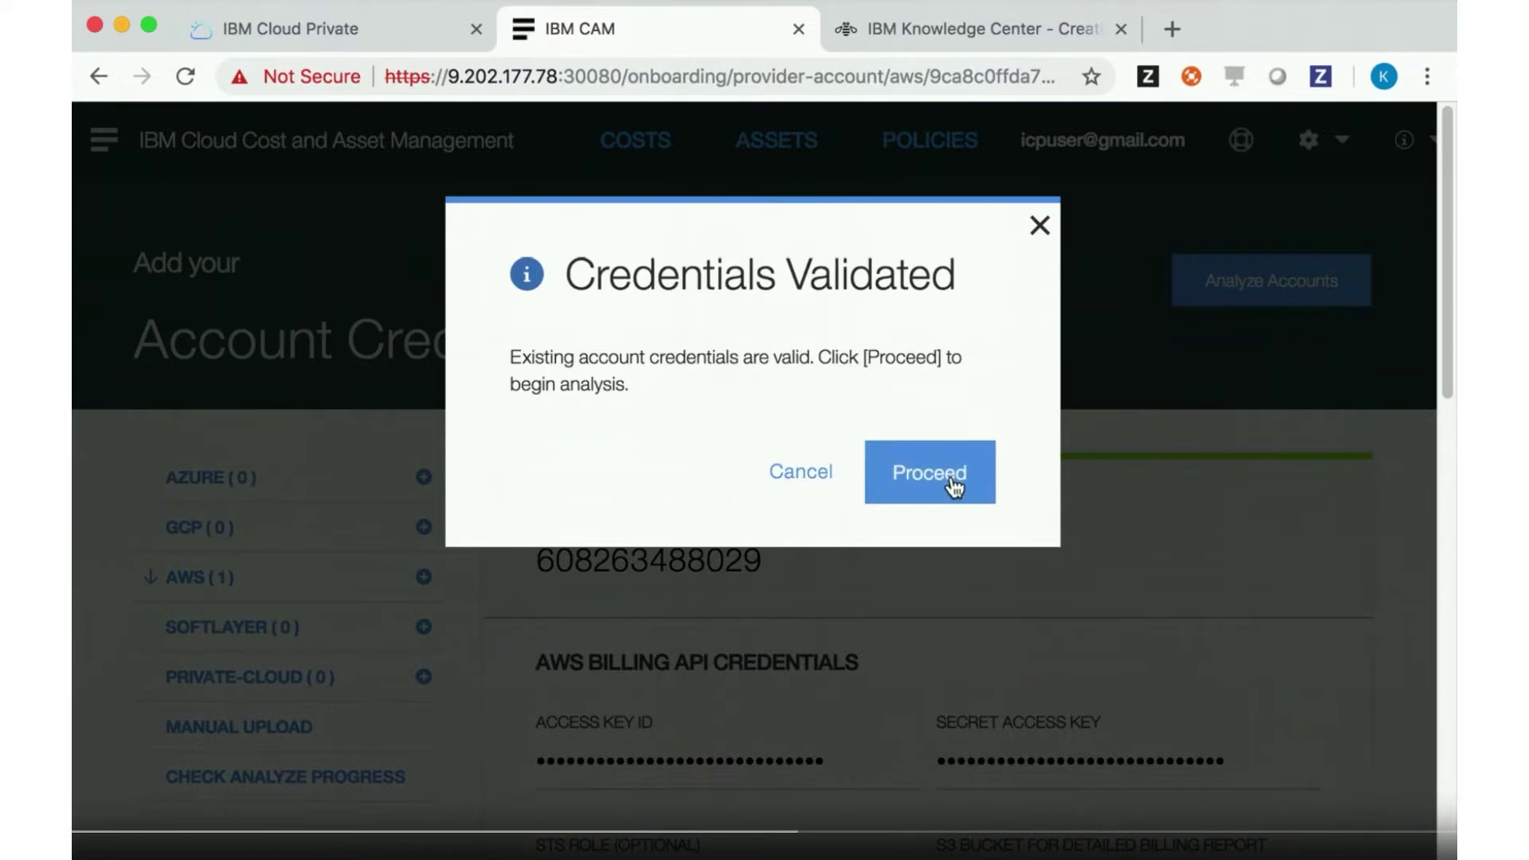
pyautogui.click(953, 485)
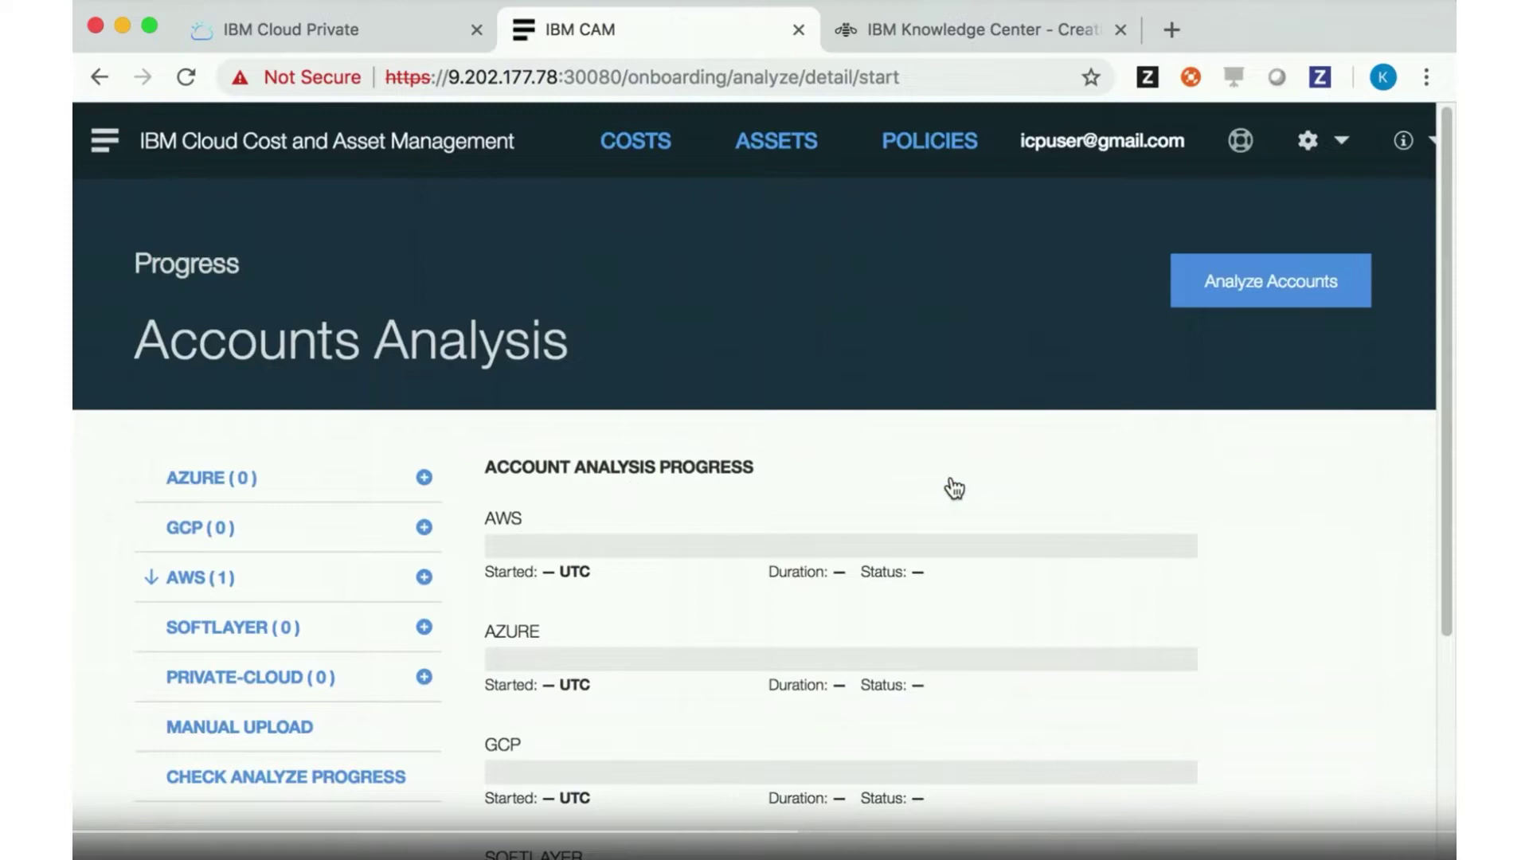
pyautogui.scroll(-5, 954, 488)
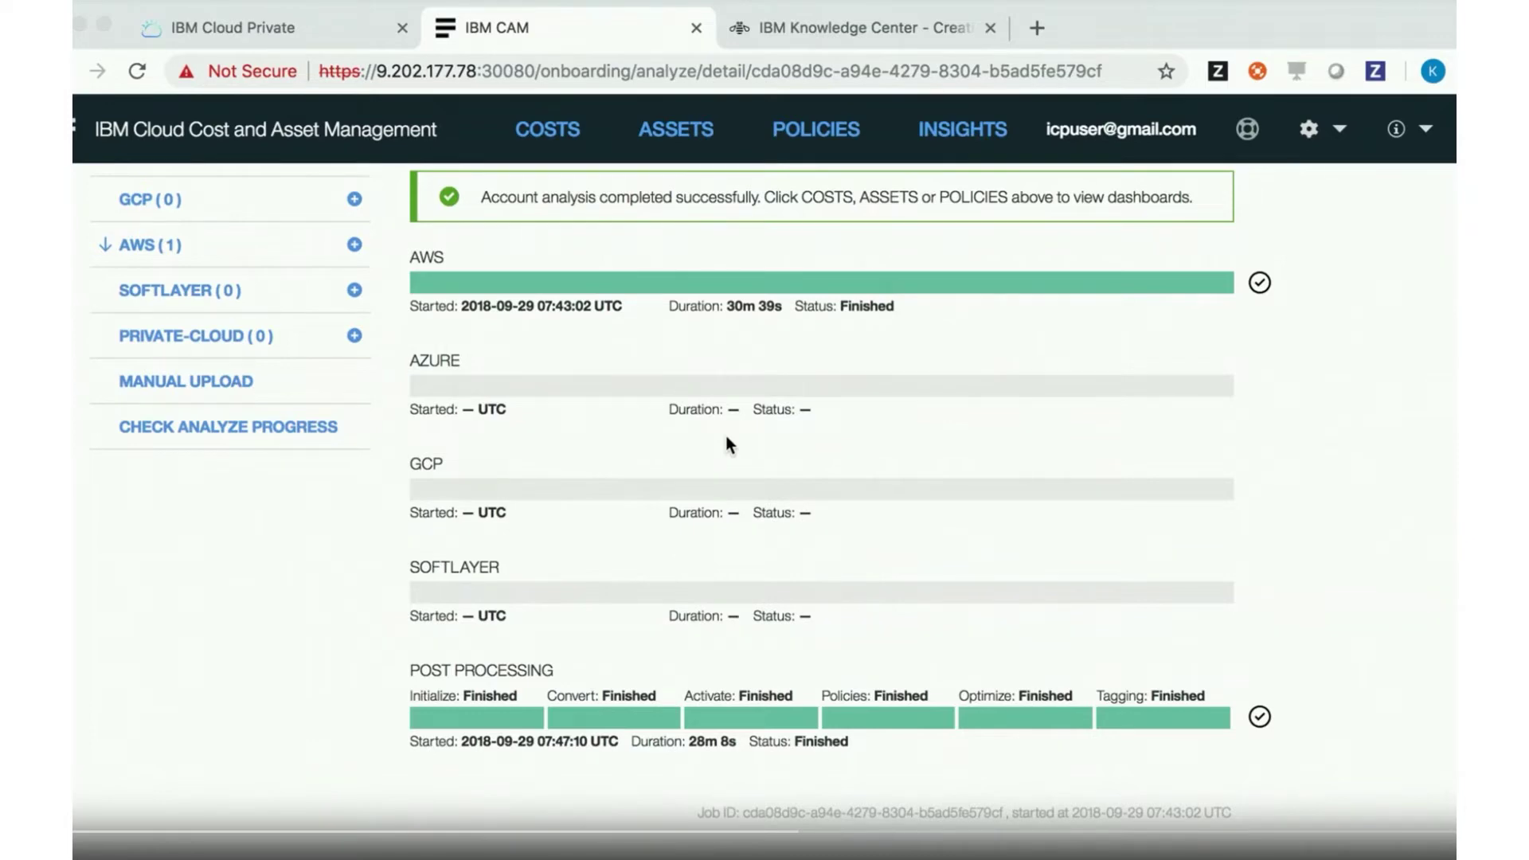
# Show the Costs dashboard: $51.20k for Aug 2018, 5,439 assets, 115 issues
pyautogui.click(531, 134)
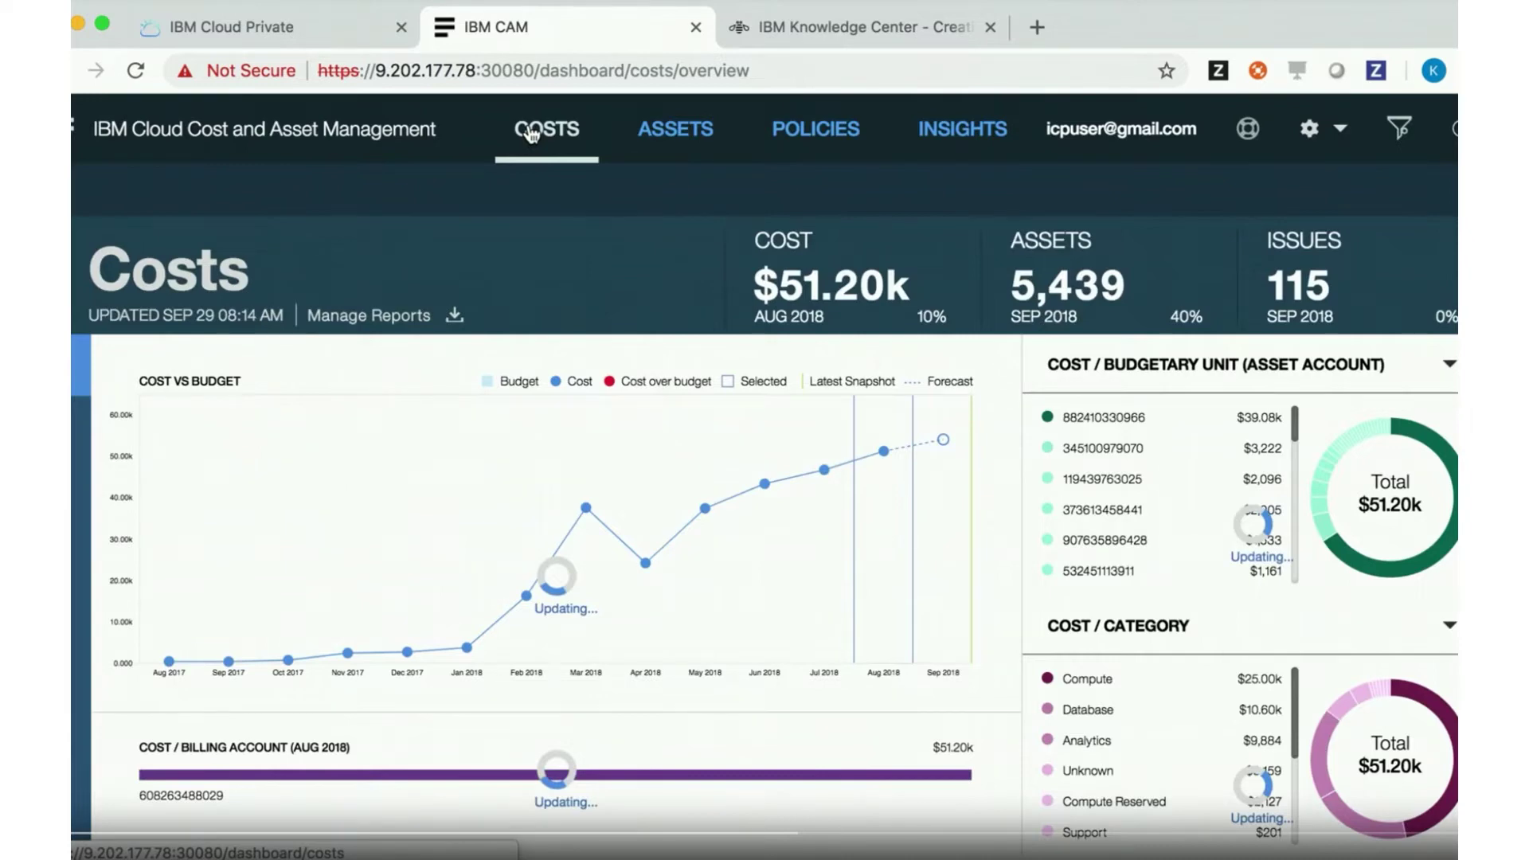
pyautogui.moveTo(686, 602)
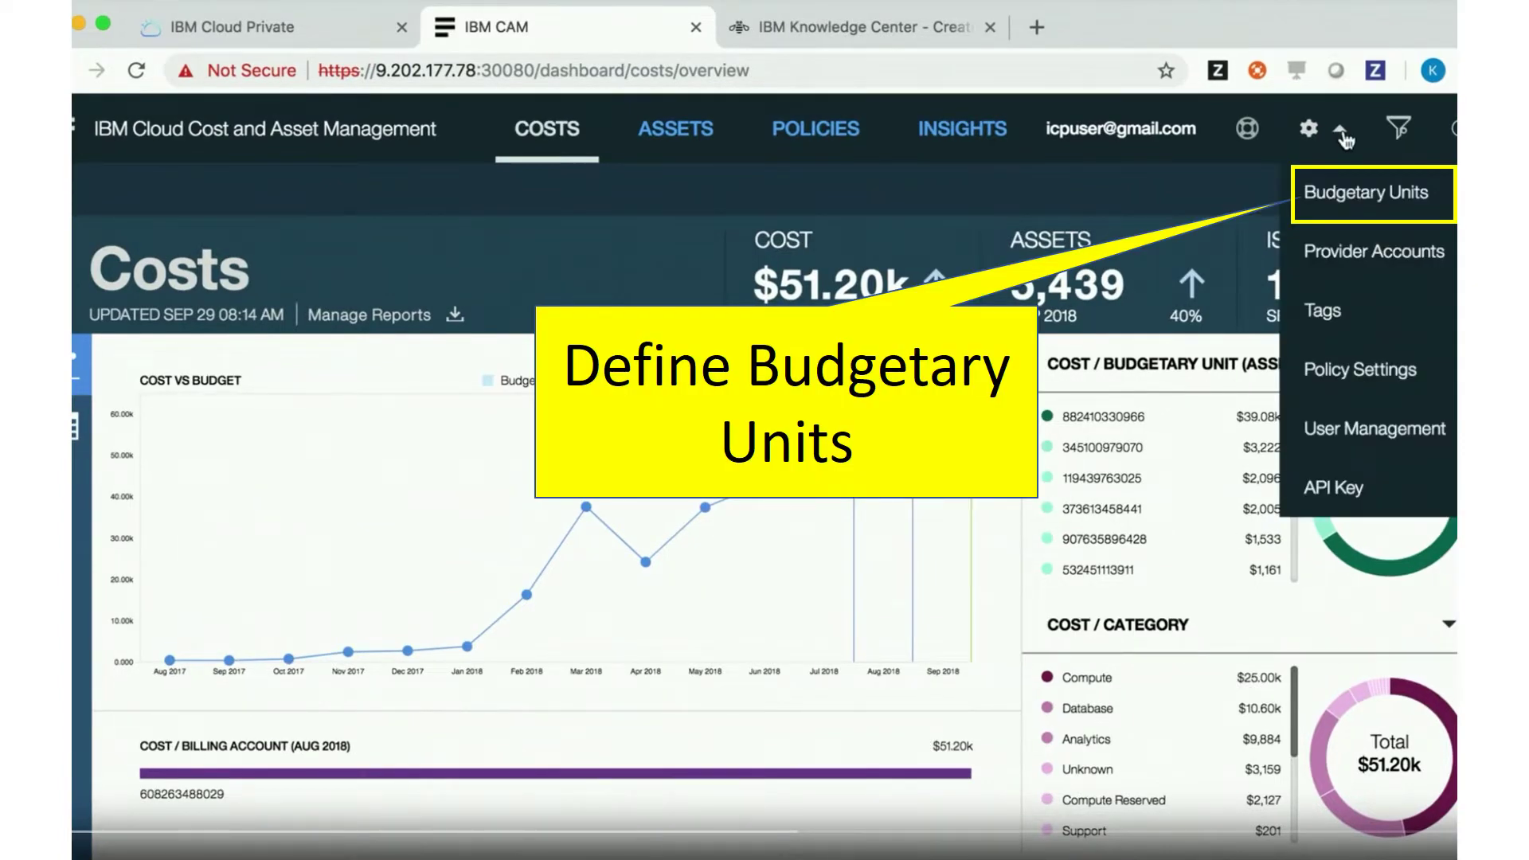
# Assign a new budget to an asset account with description 'demo' and annual budget 24000
pyautogui.click(1366, 192)
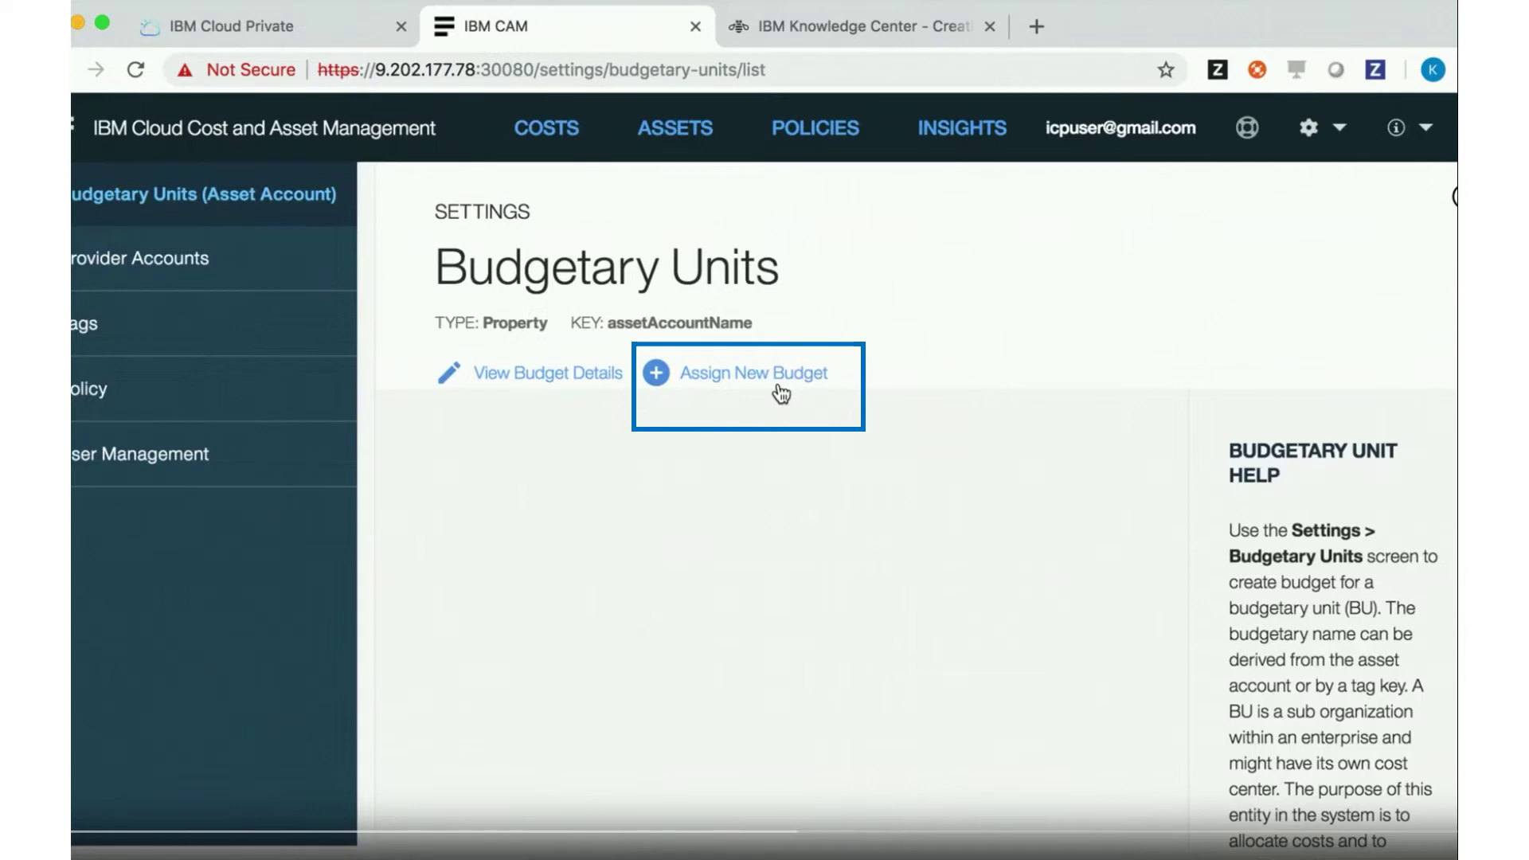
pyautogui.click(780, 393)
pyautogui.click(733, 632)
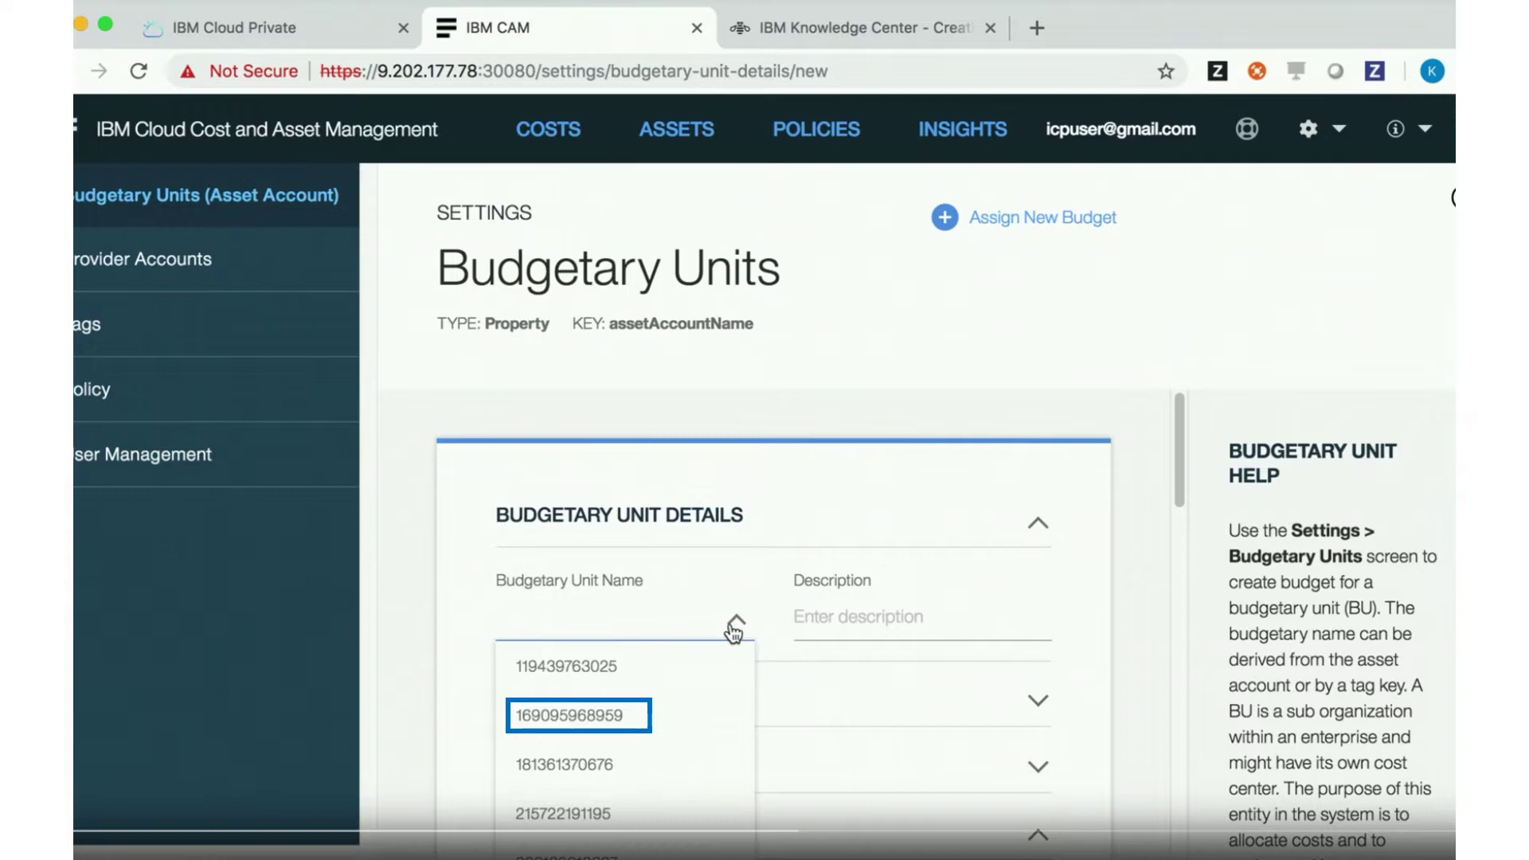
pyautogui.click(569, 714)
pyautogui.click(922, 617)
pyautogui.write('demo')
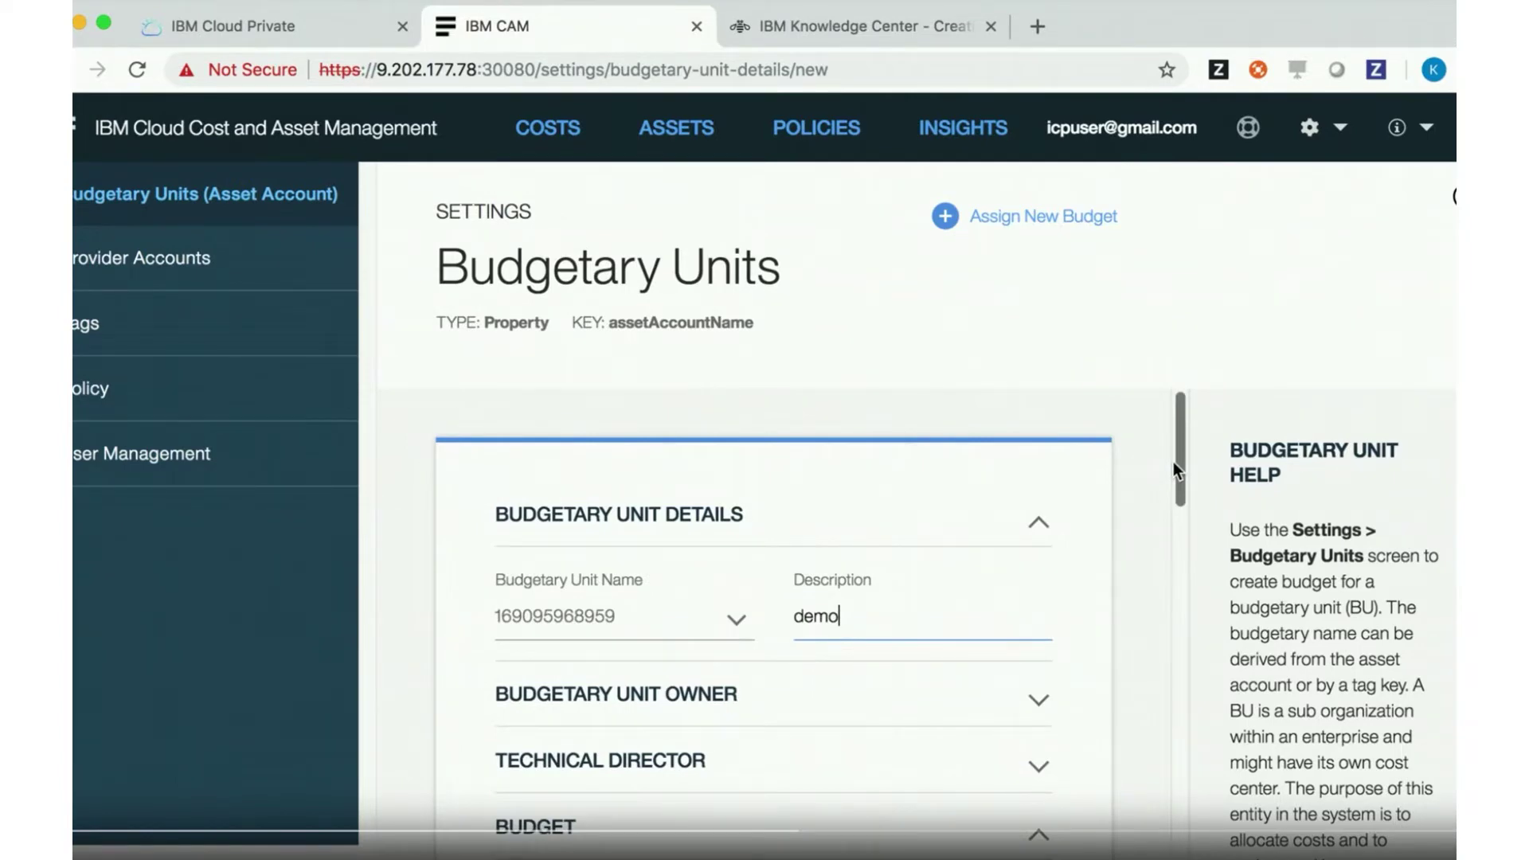
pyautogui.scroll(-5, 1163, 430)
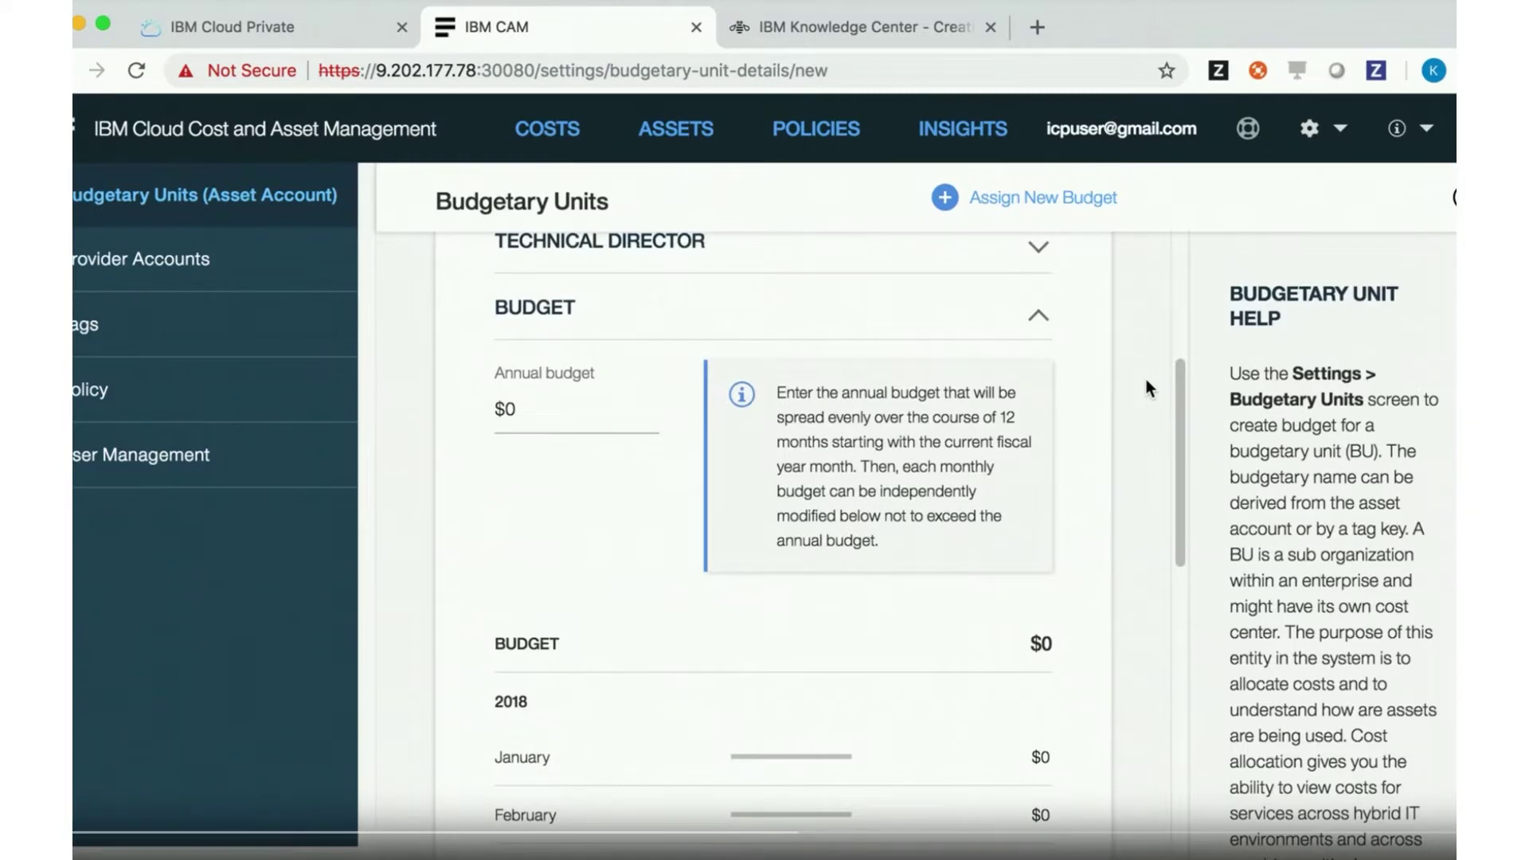
pyautogui.write('24000')
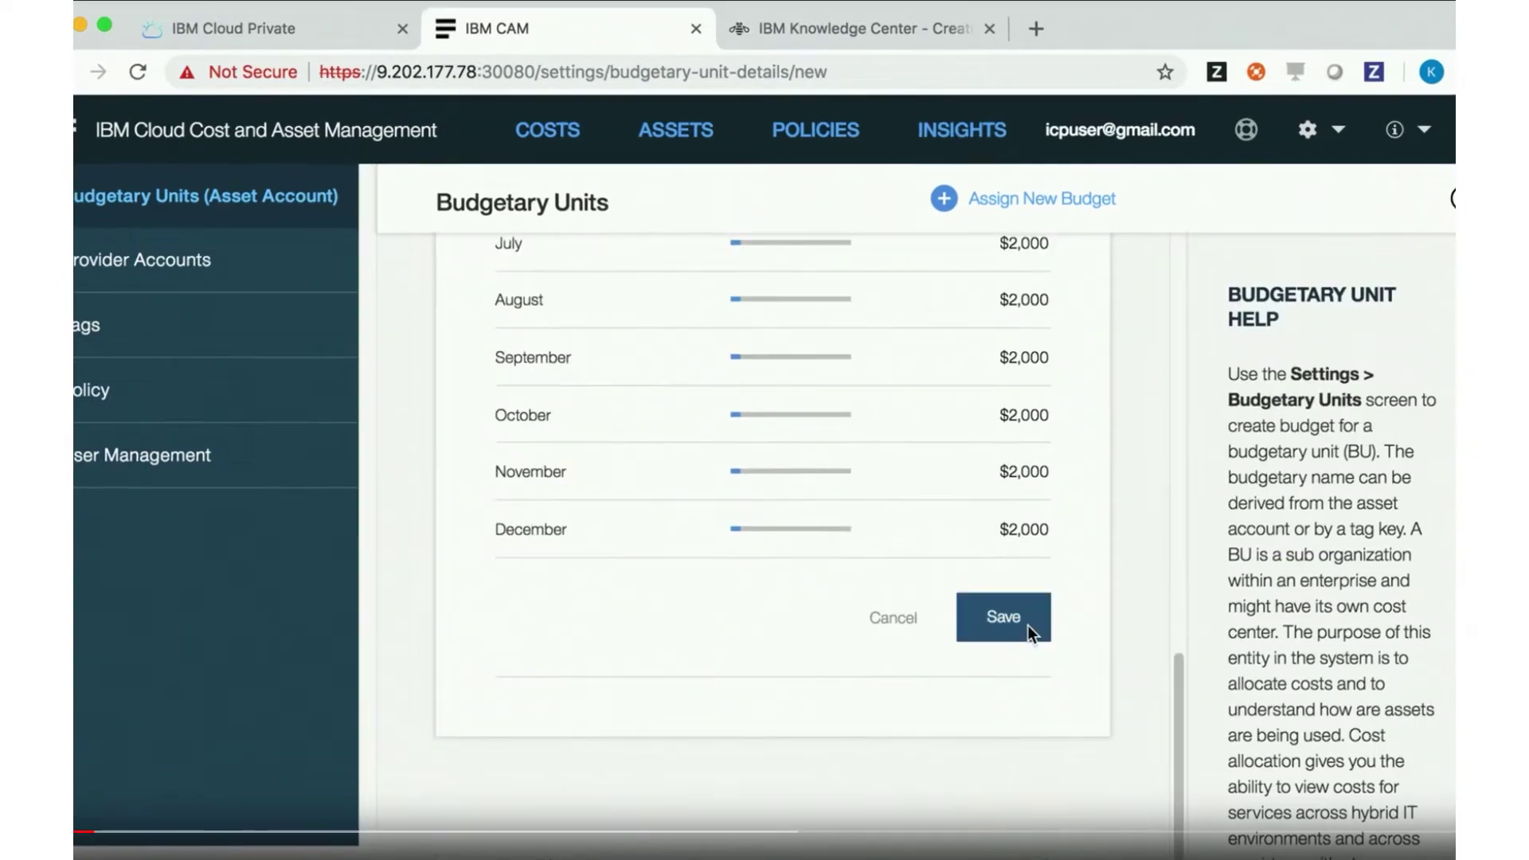
# Save the $24.00k budgetary unit and return to Costs, now showing 5,512 assets
pyautogui.click(1027, 624)
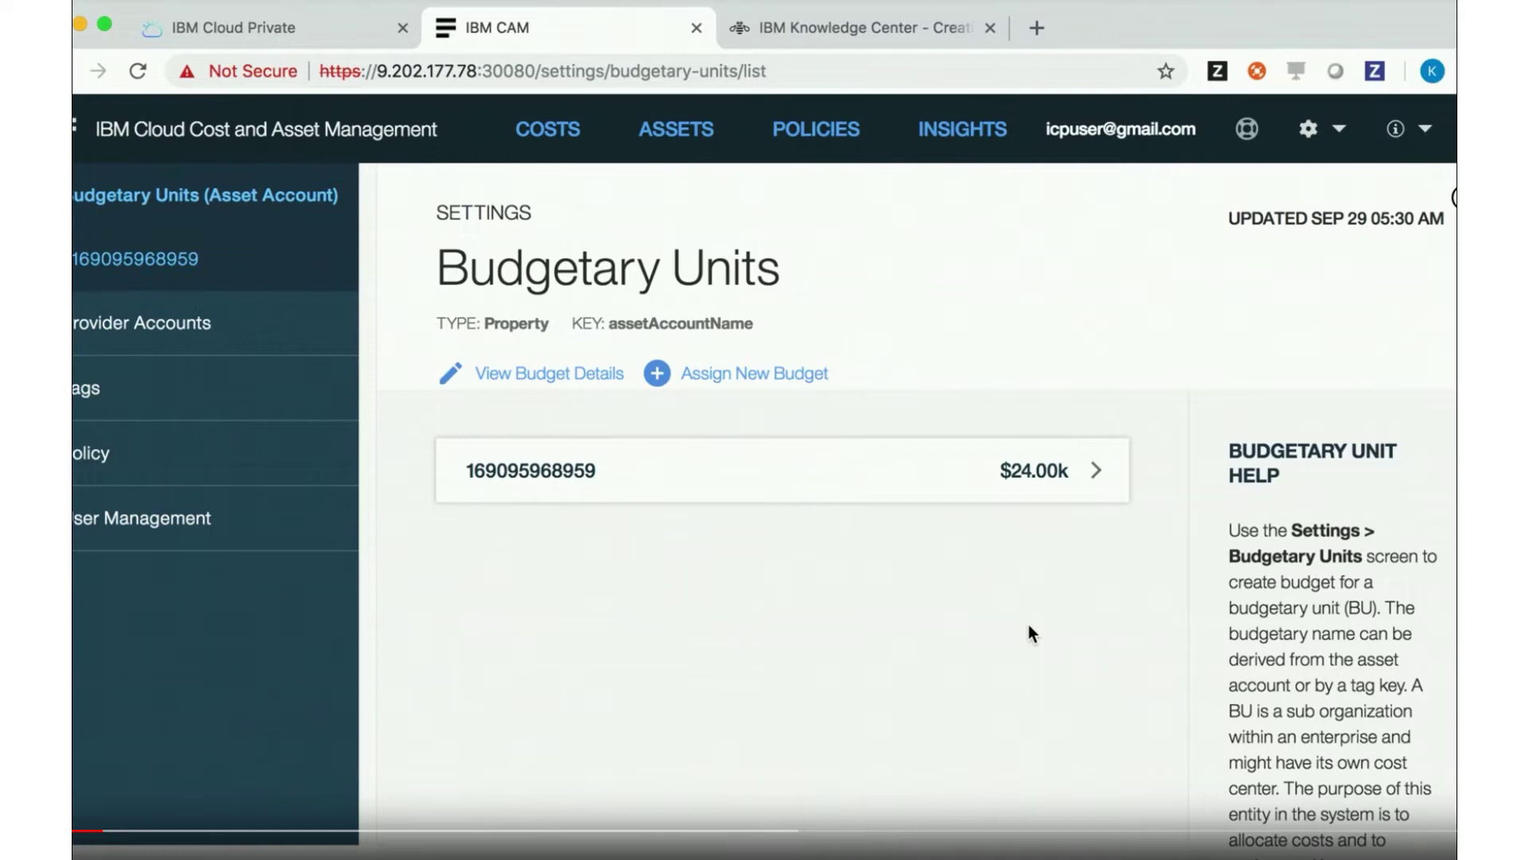
pyautogui.click(555, 132)
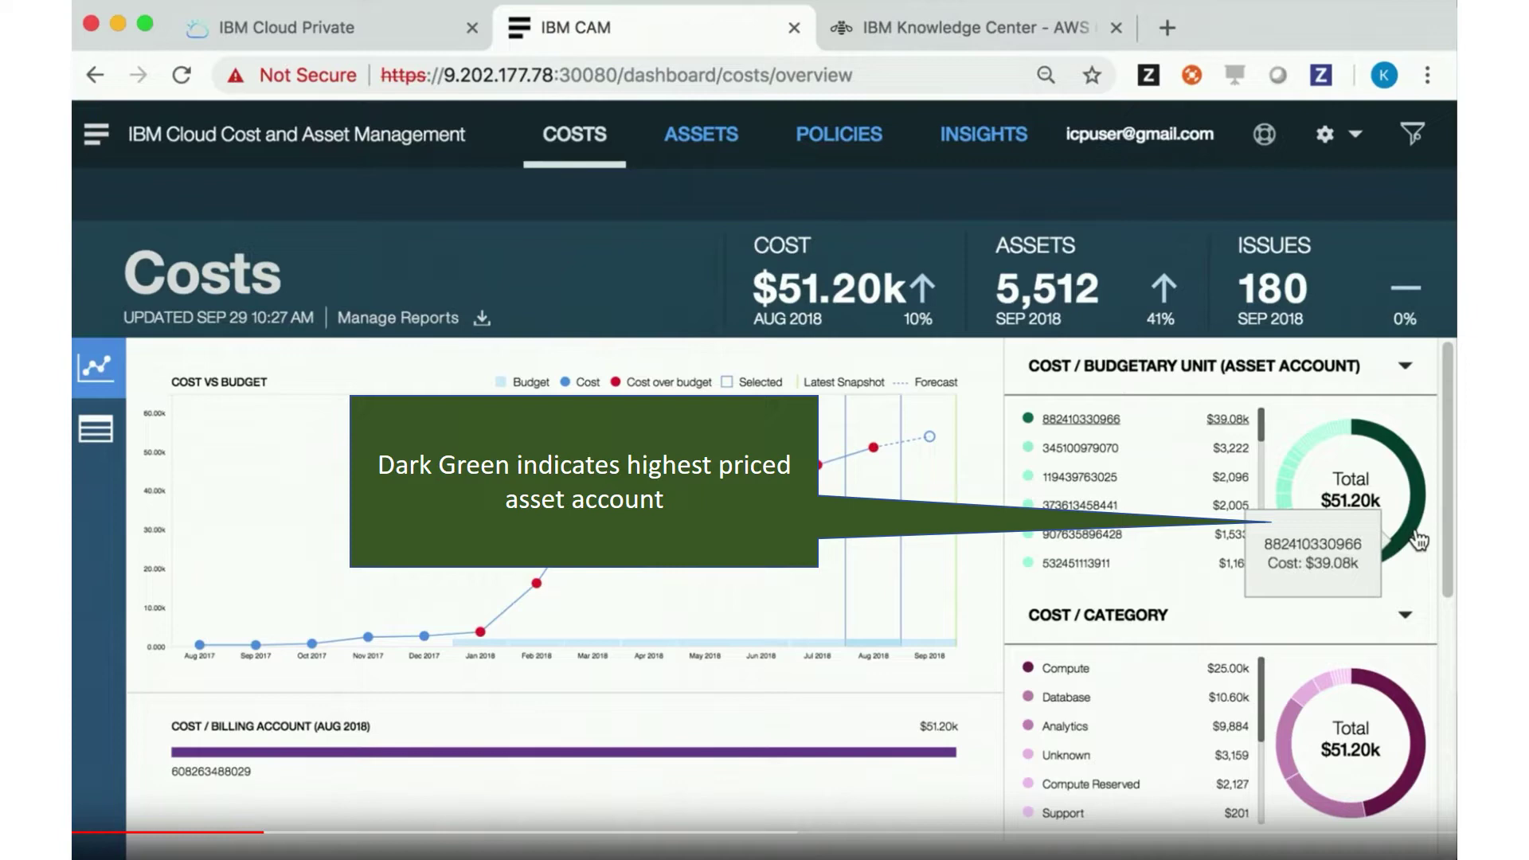
pyautogui.click(1418, 541)
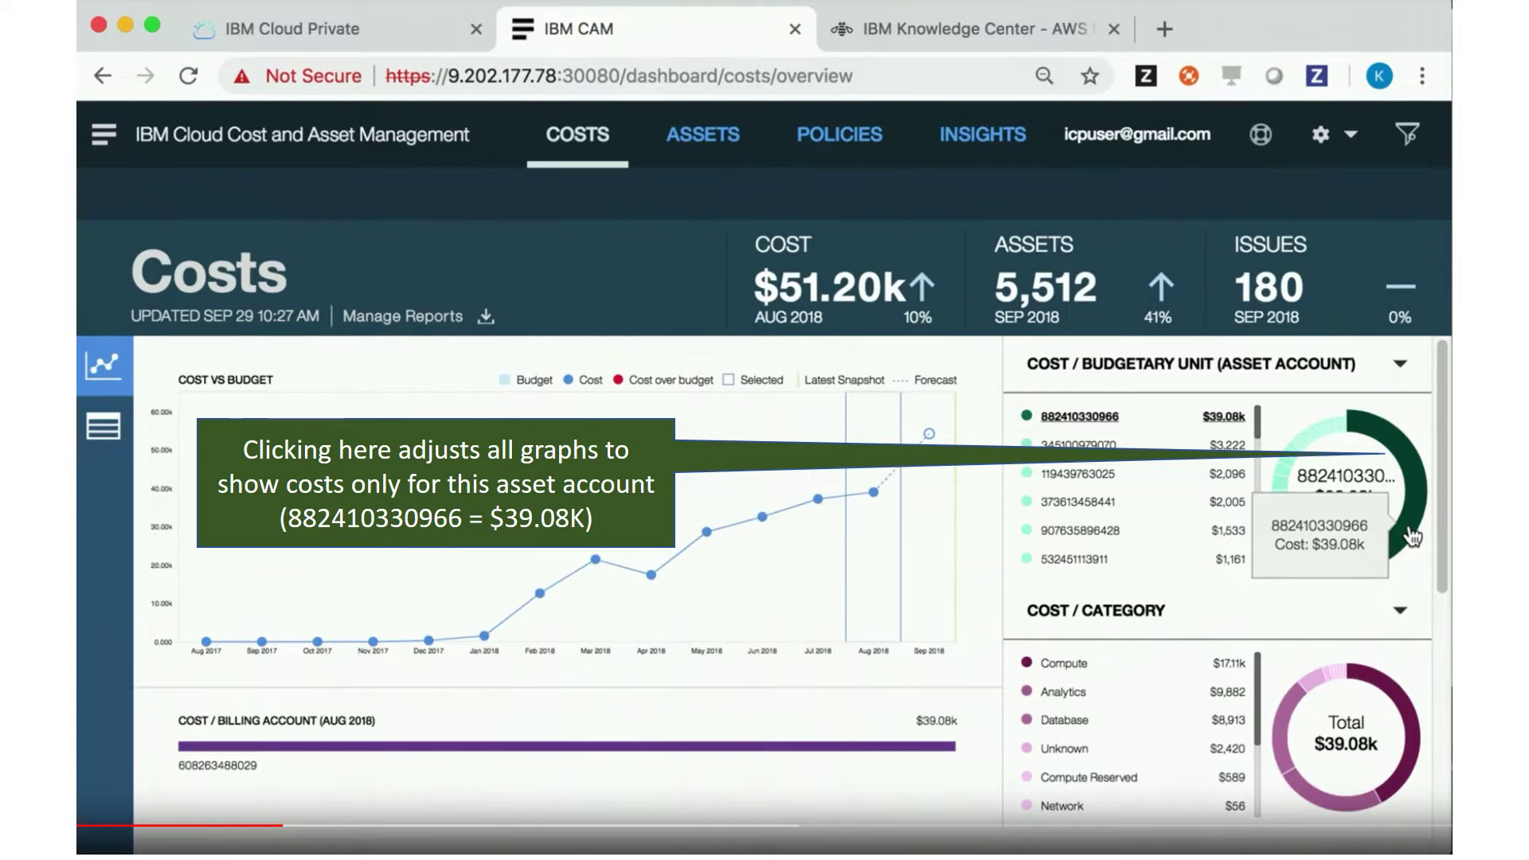
pyautogui.click(1412, 536)
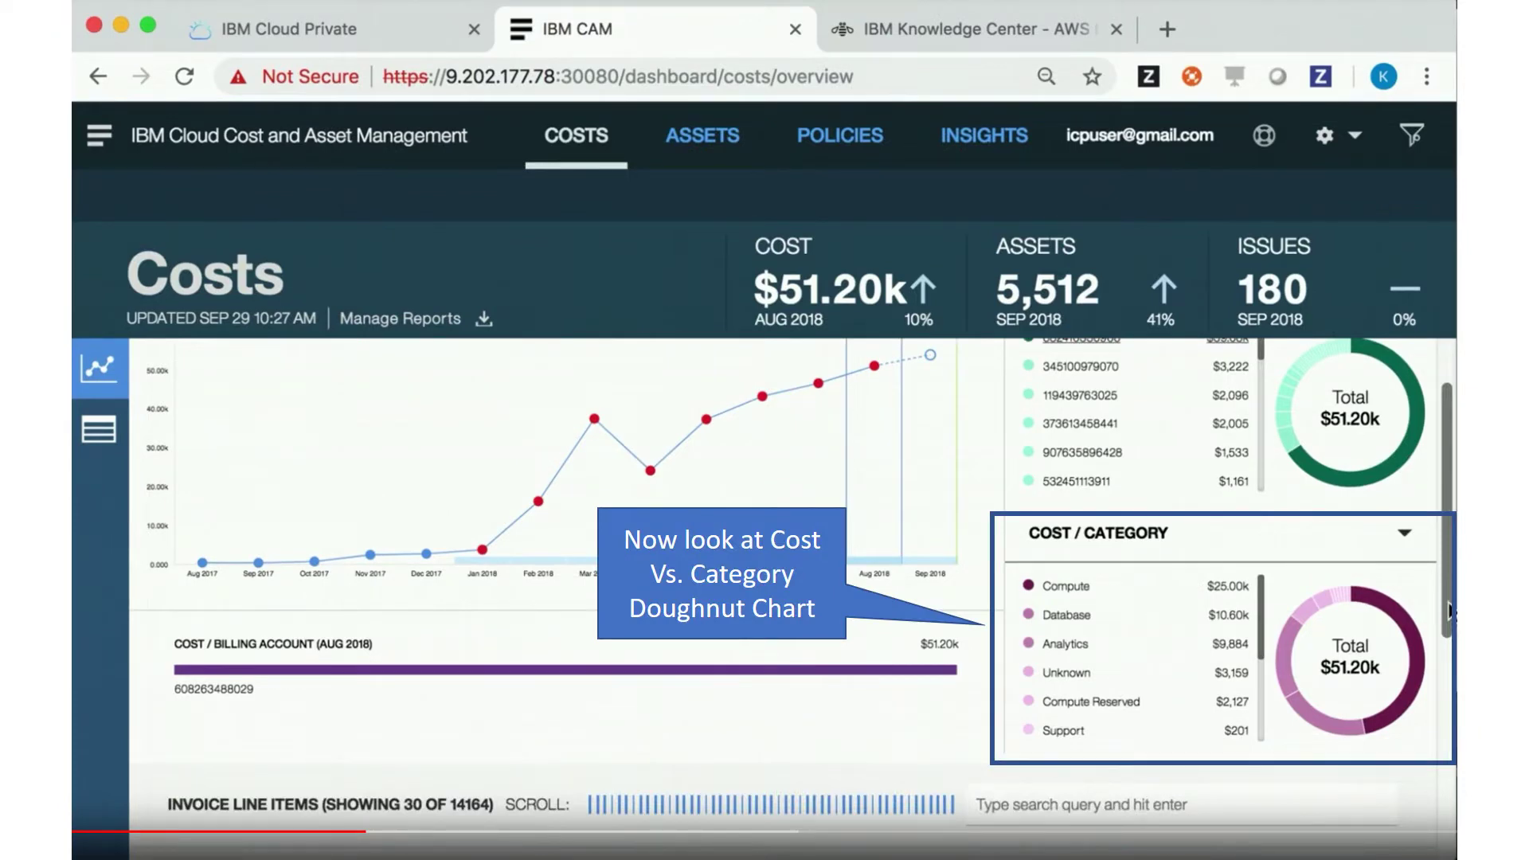
pyautogui.moveTo(1413, 662)
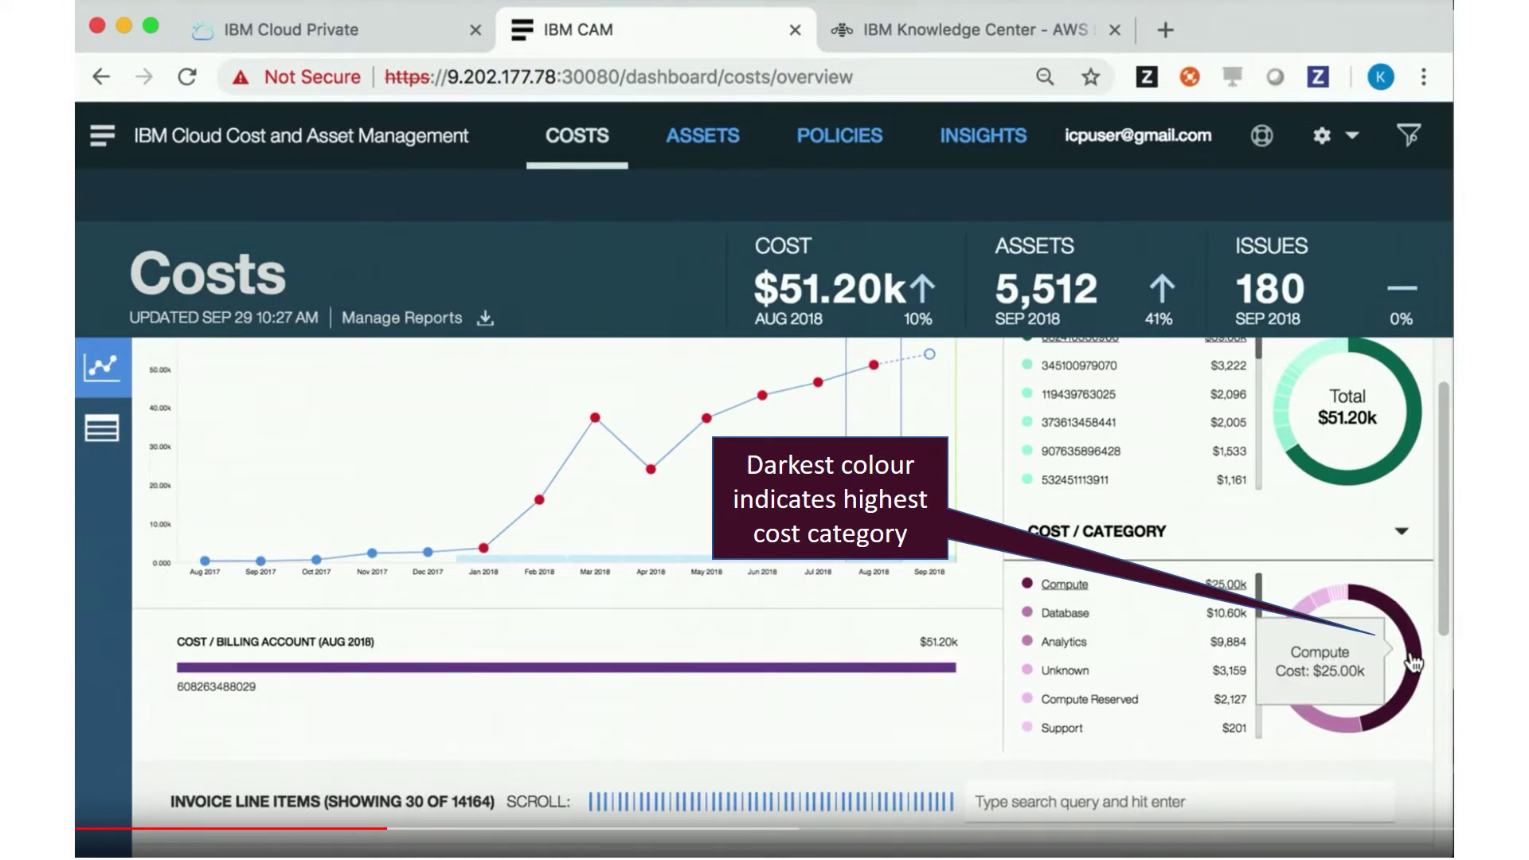
pyautogui.click(1413, 661)
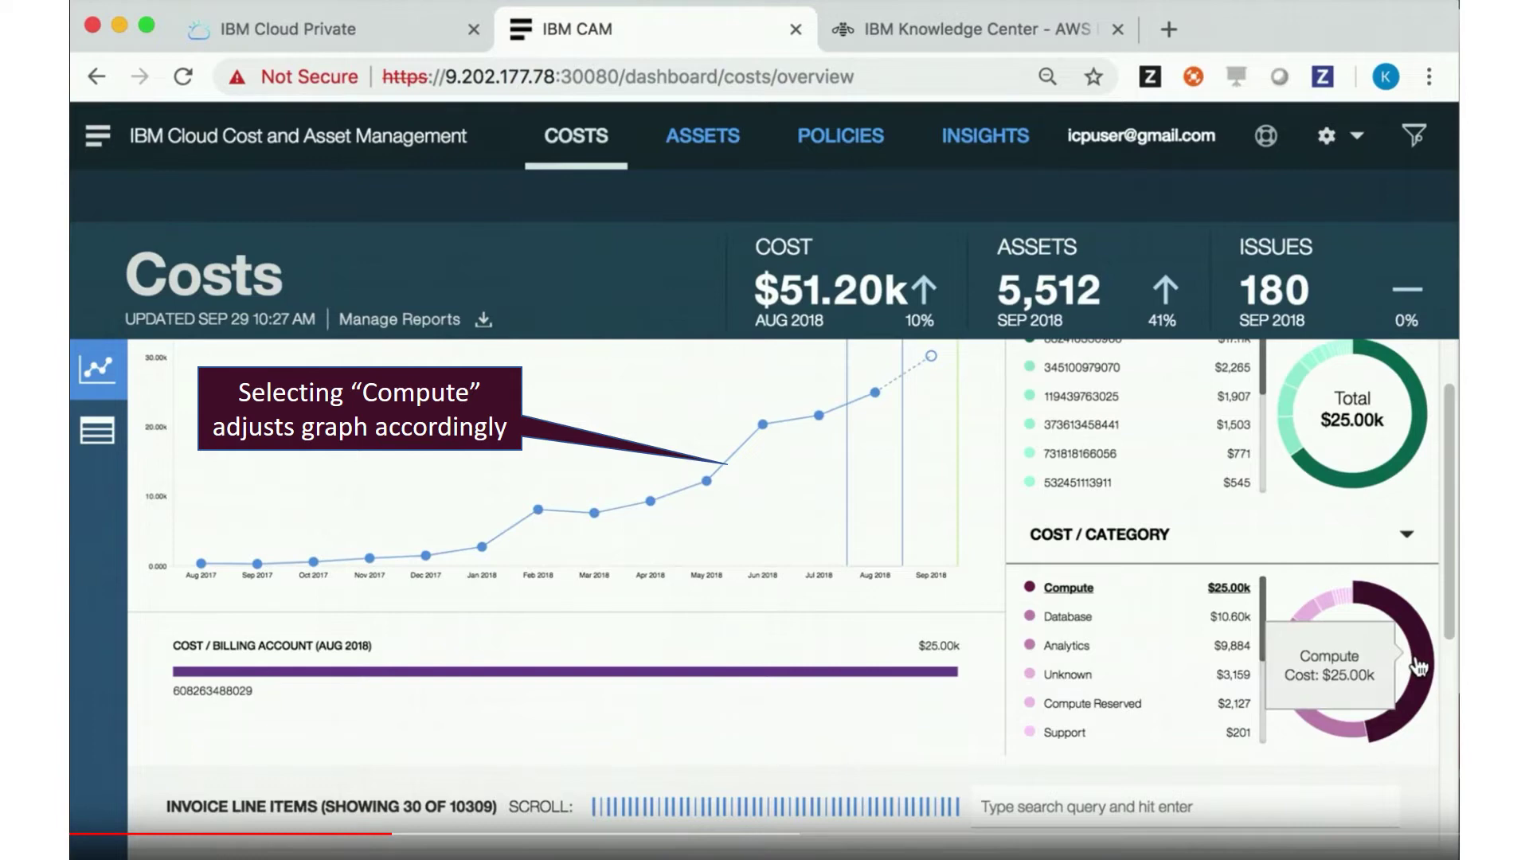
pyautogui.click(1417, 665)
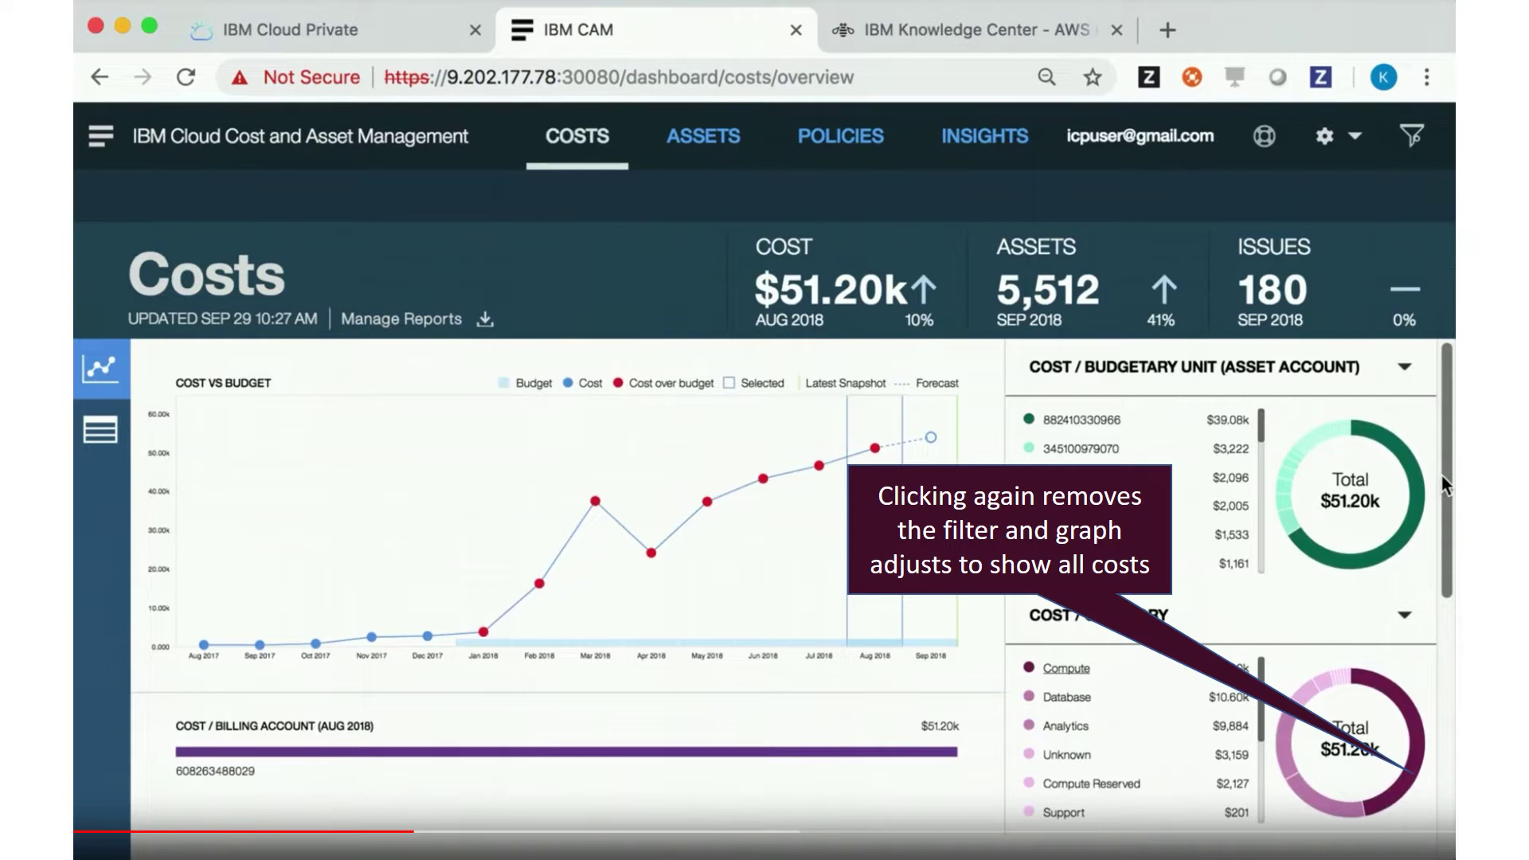
pyautogui.scroll(-3, 551, 657)
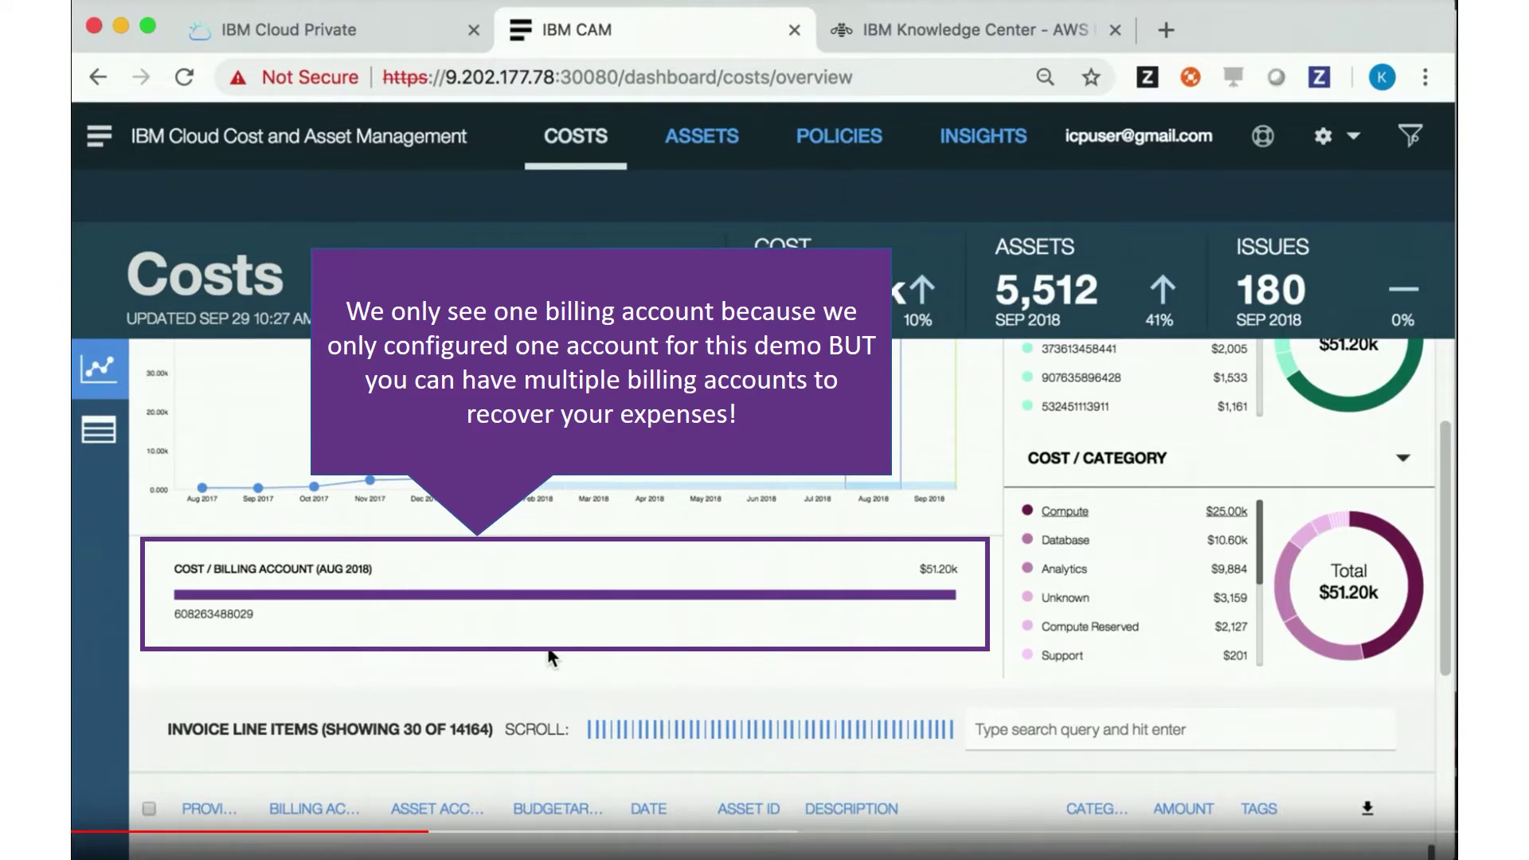
# Open the first invoice line item, the $4,351 r3.4xlarge.elasticsearch Analytics charge
pyautogui.scroll(-3, 820, 484)
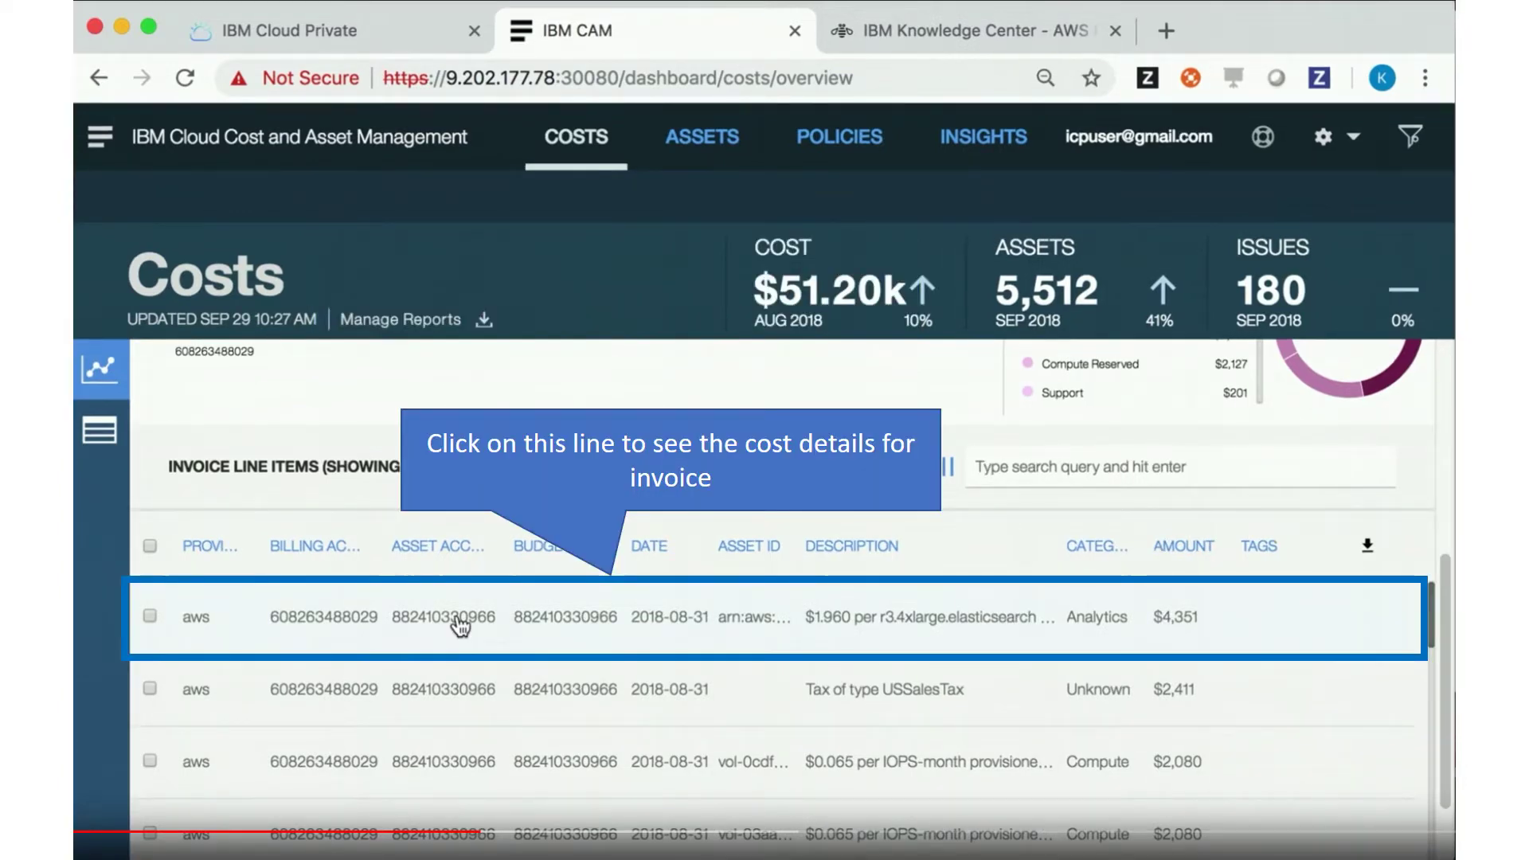
pyautogui.click(461, 625)
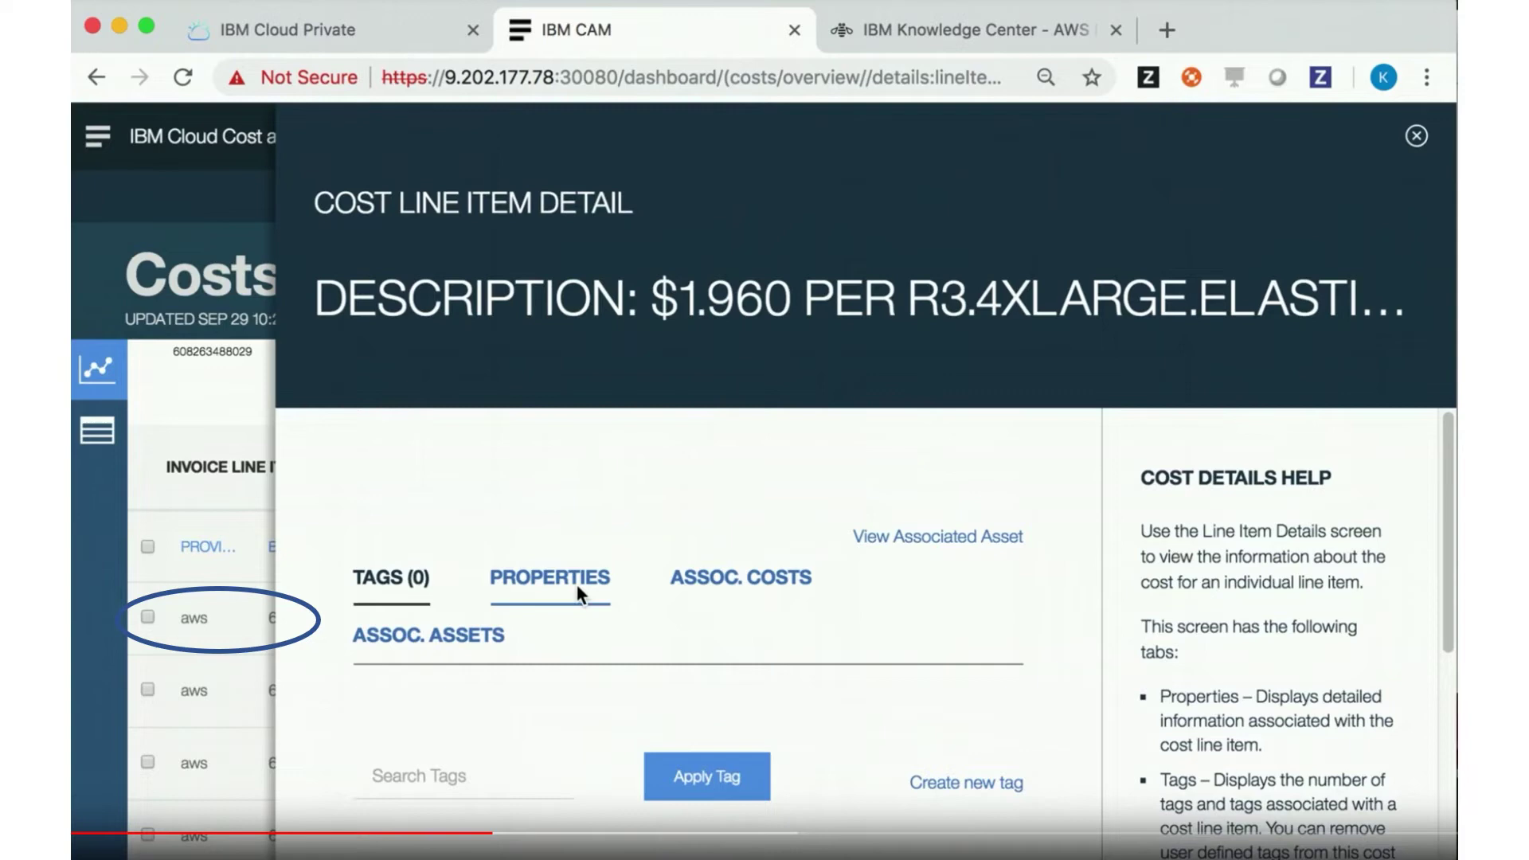
# Review the line item's Properties and Assoc. Costs, then close the detail panel
pyautogui.click(578, 589)
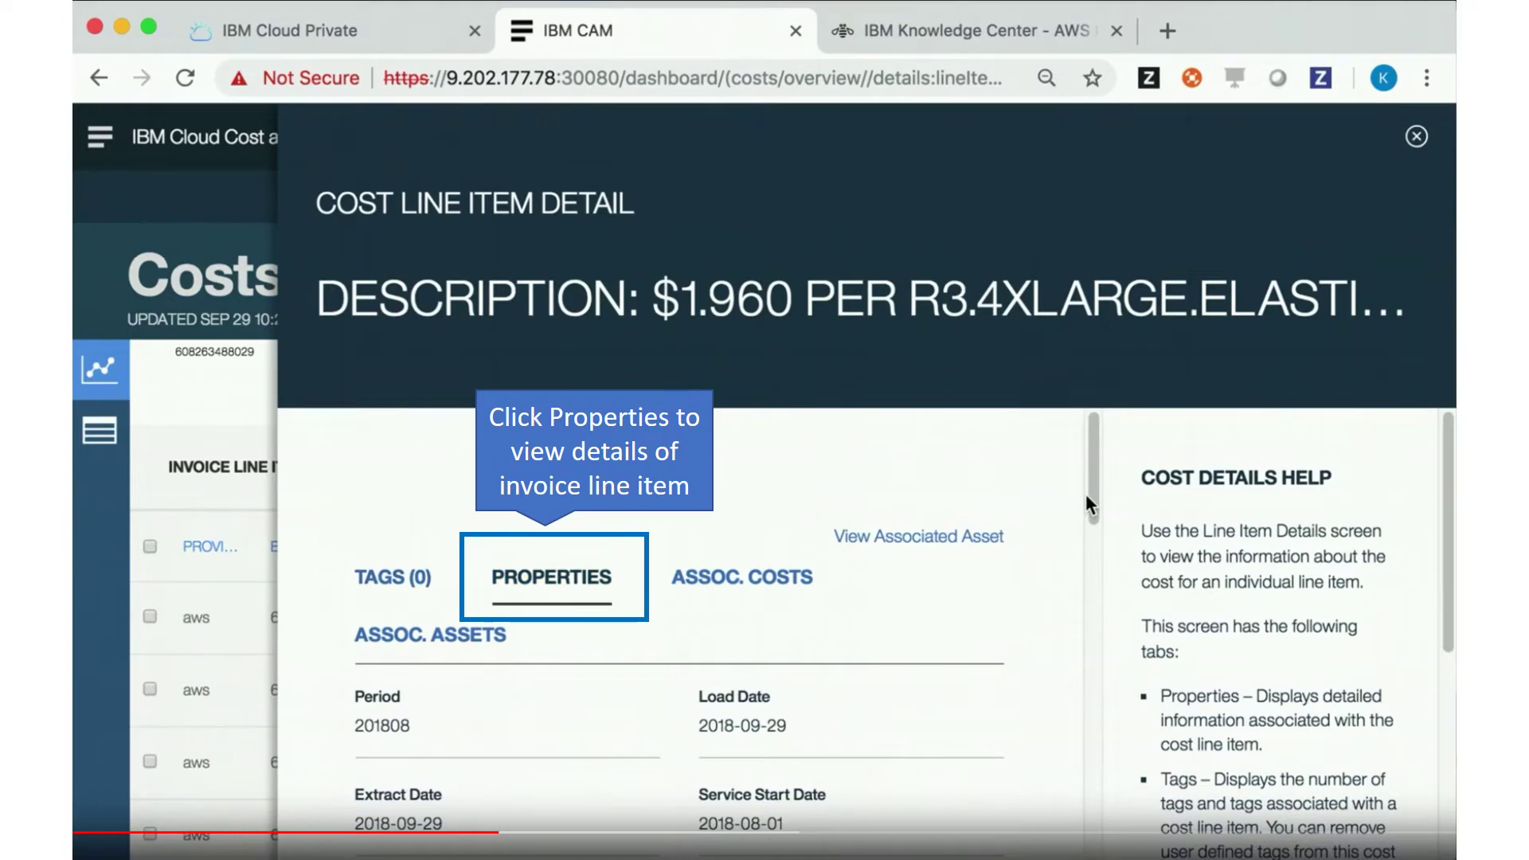
pyautogui.moveTo(1087, 498); pyautogui.dragTo(1104, 692)
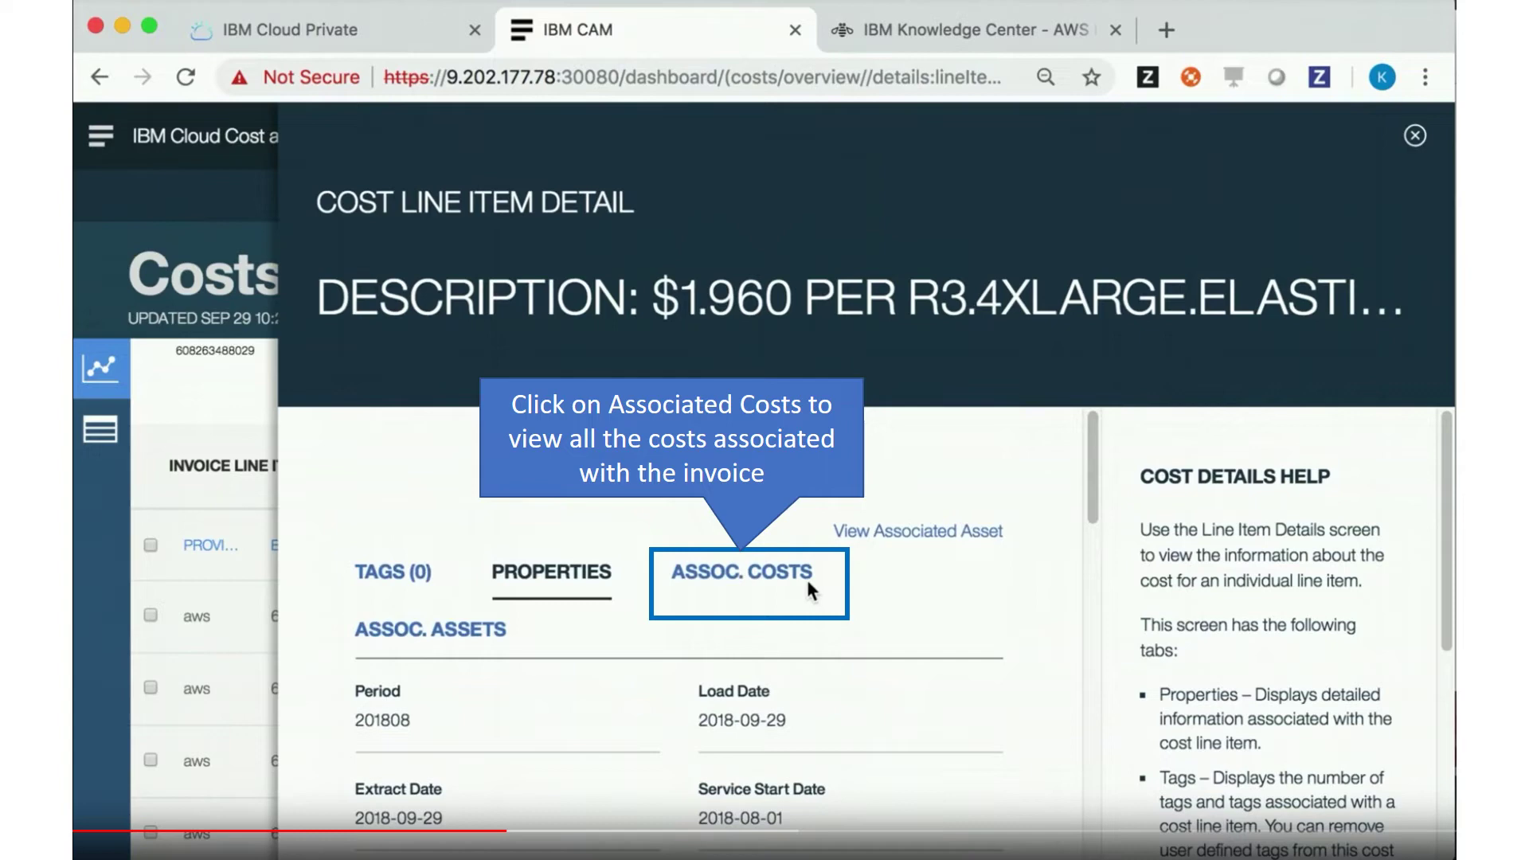
pyautogui.click(808, 585)
pyautogui.scroll(-2, 1098, 587)
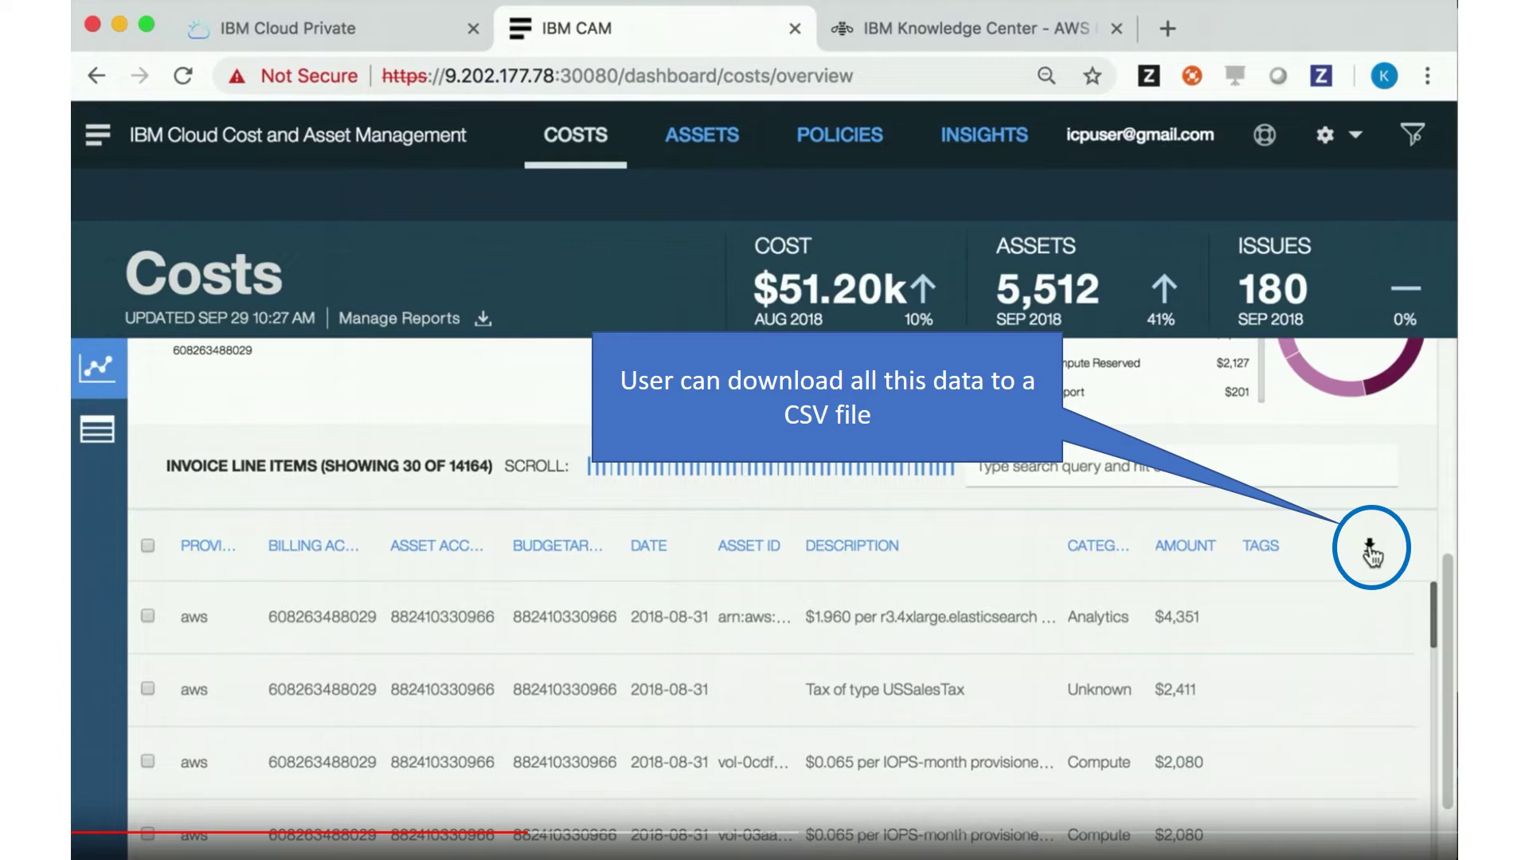
# Export the Invoice Line Items table to a CSV file
pyautogui.click(1369, 551)
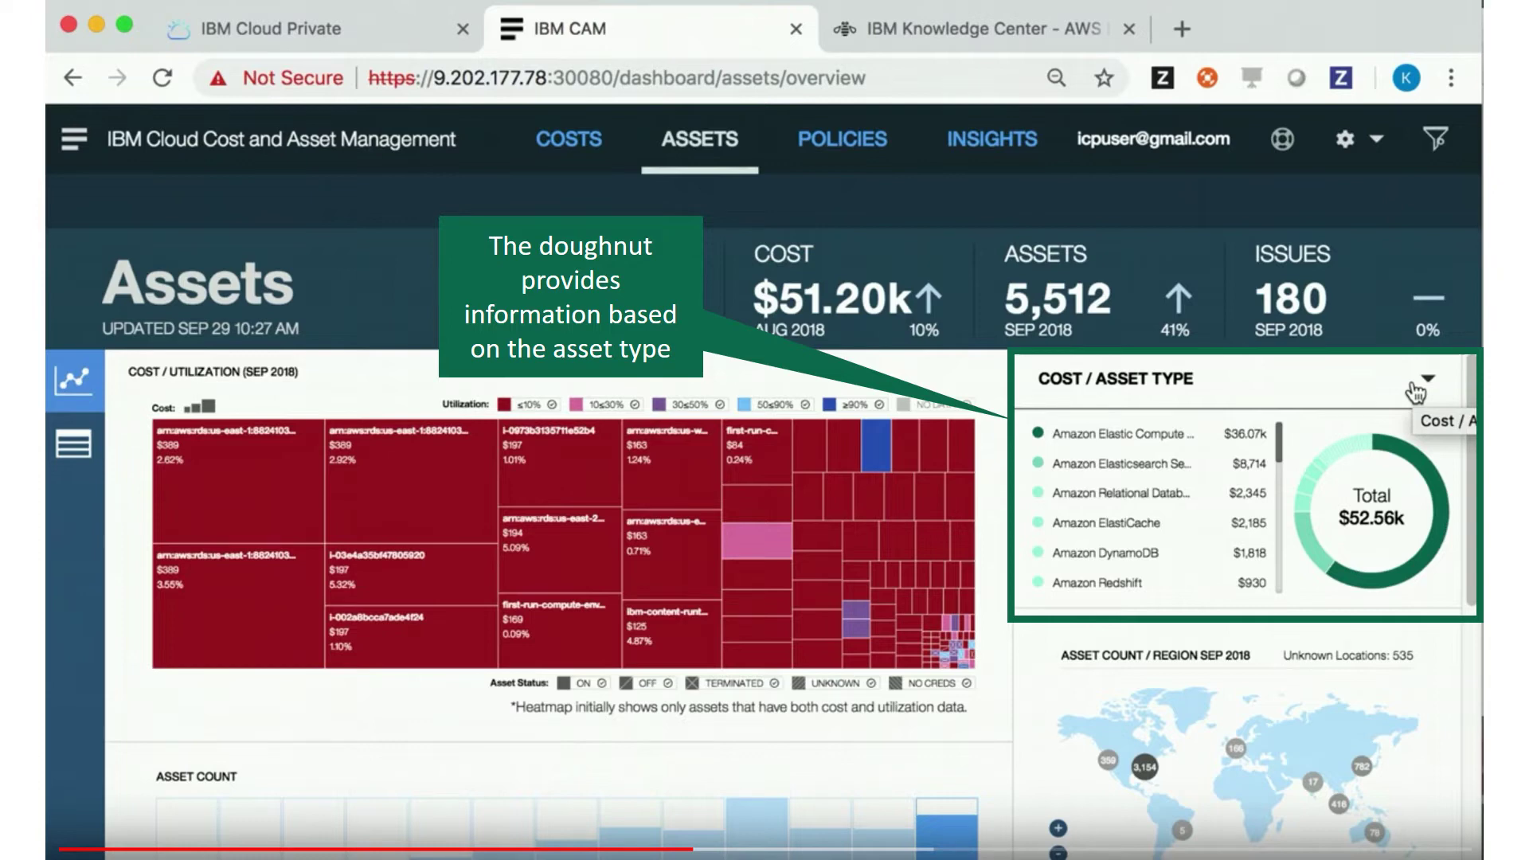
# Filter the Assets heatmap and map to Amazon Elastic Compute ($36.07k of $52.56k)
pyautogui.click(1440, 514)
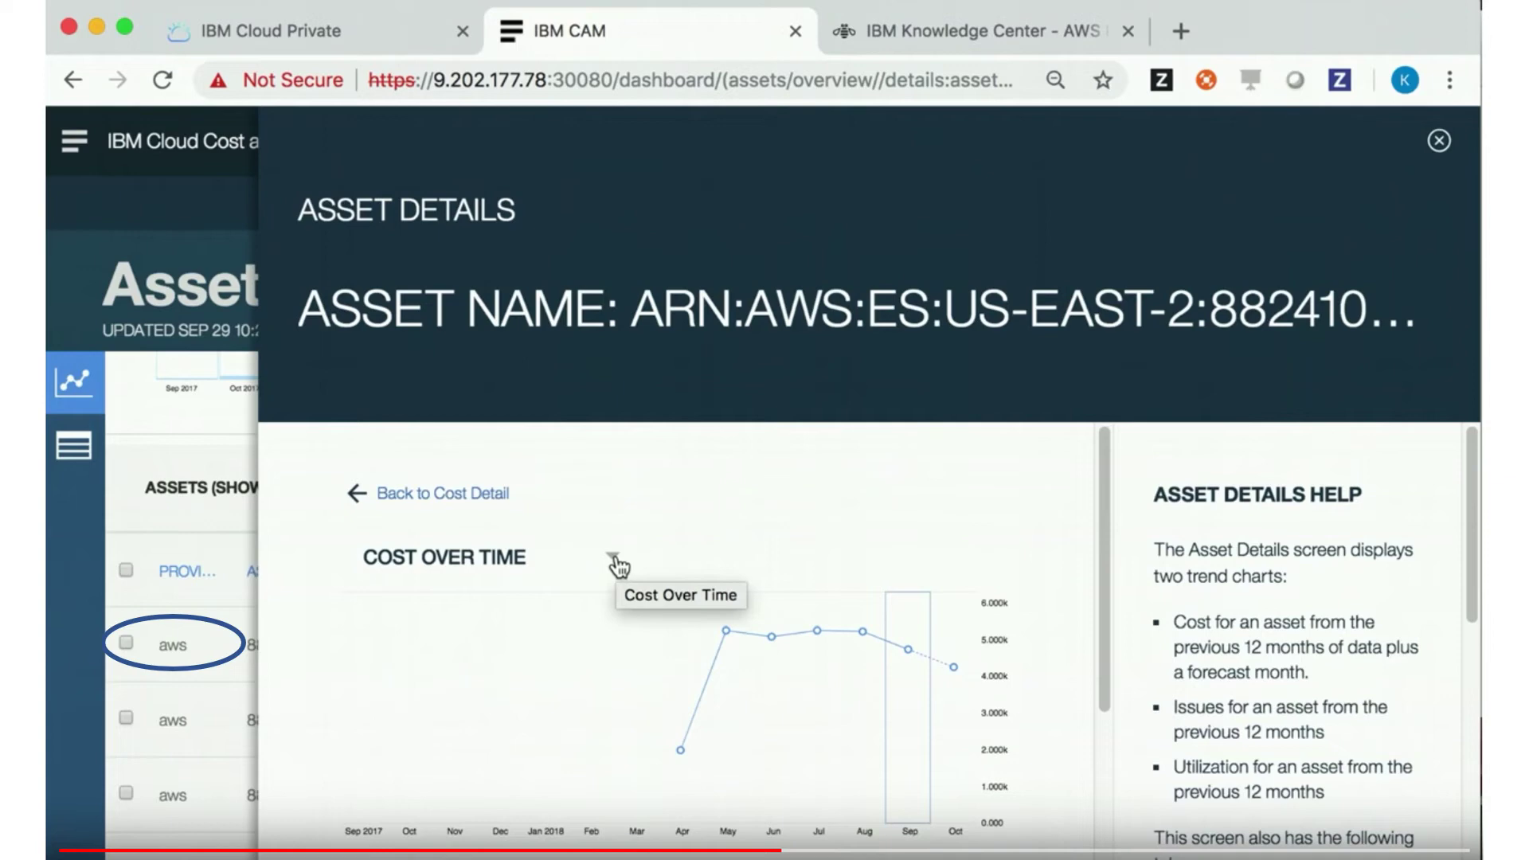
# Open the Cost Over Time dropdown to see the other available trend charts
pyautogui.click(614, 559)
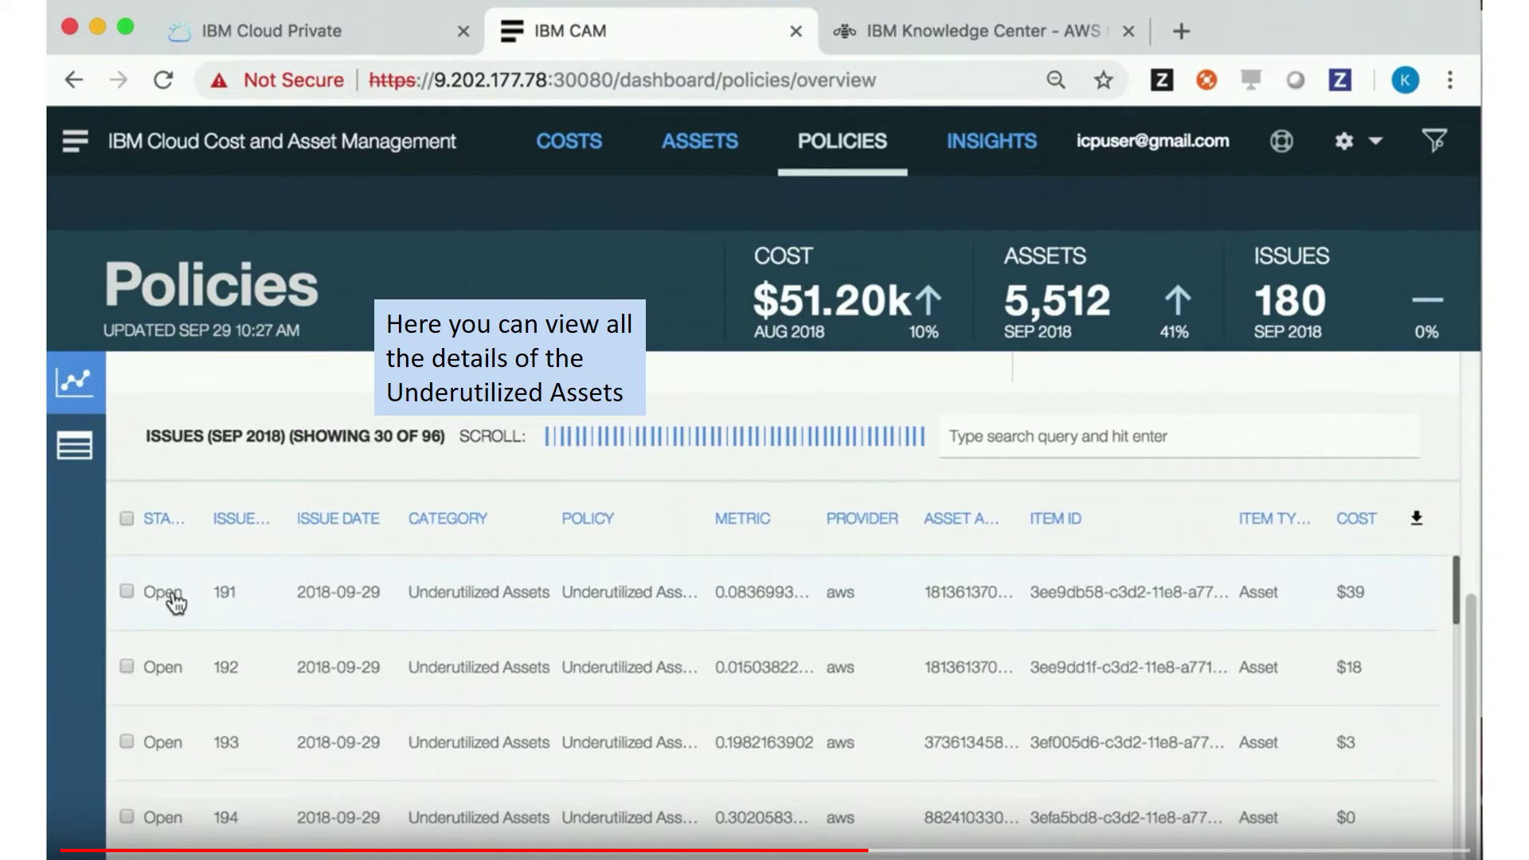
# Open the details of issue 191 from the Policies list
pyautogui.click(176, 603)
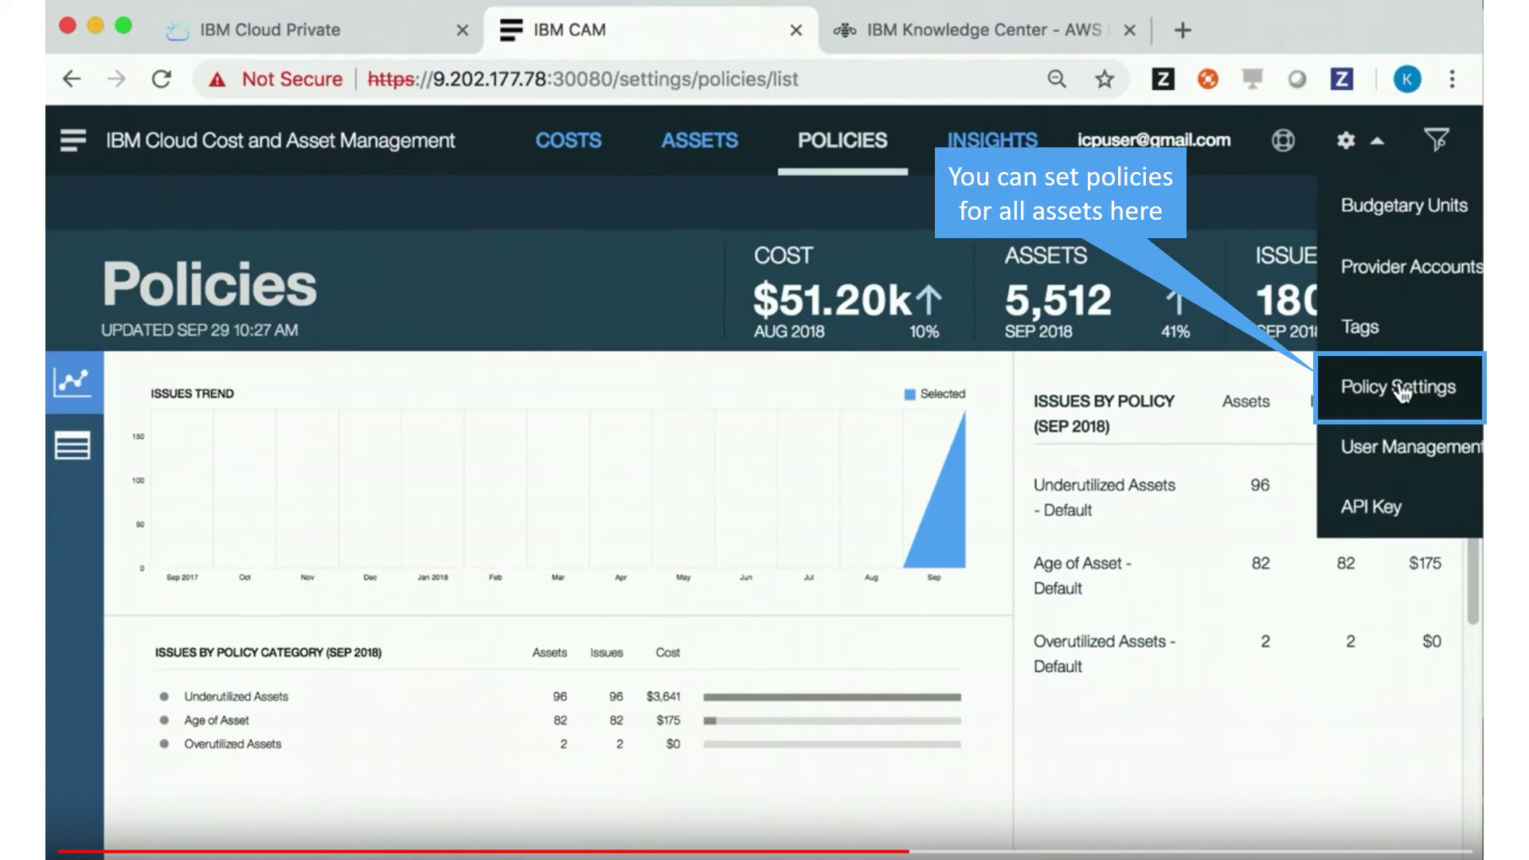
# Review the policy thresholds, such as Underutilized Assets below 35% and Utilization Drop at 30%
pyautogui.click(1401, 390)
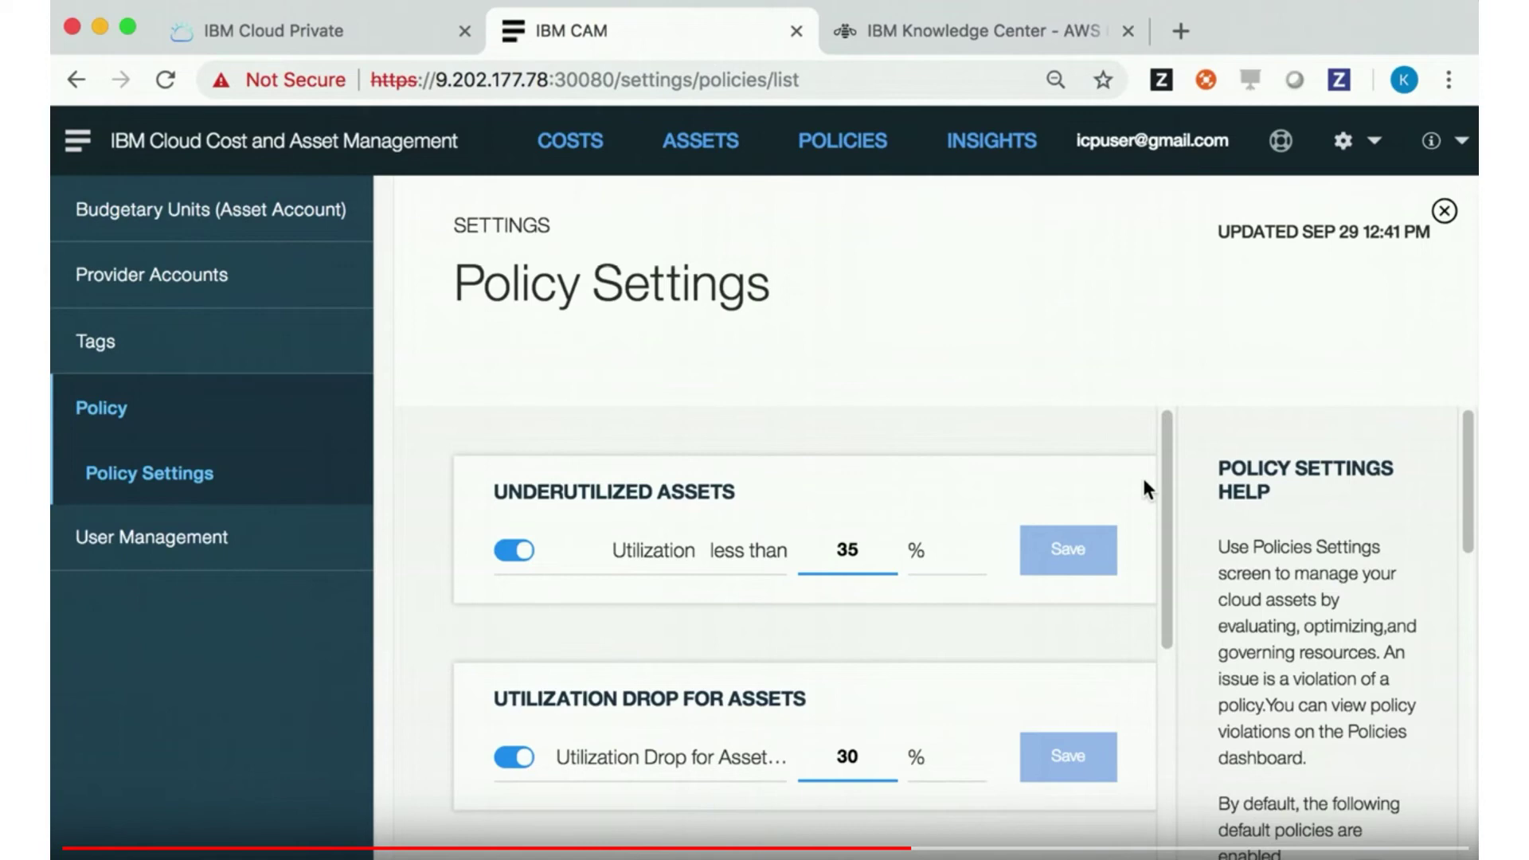
pyautogui.scroll(-5, 1143, 480)
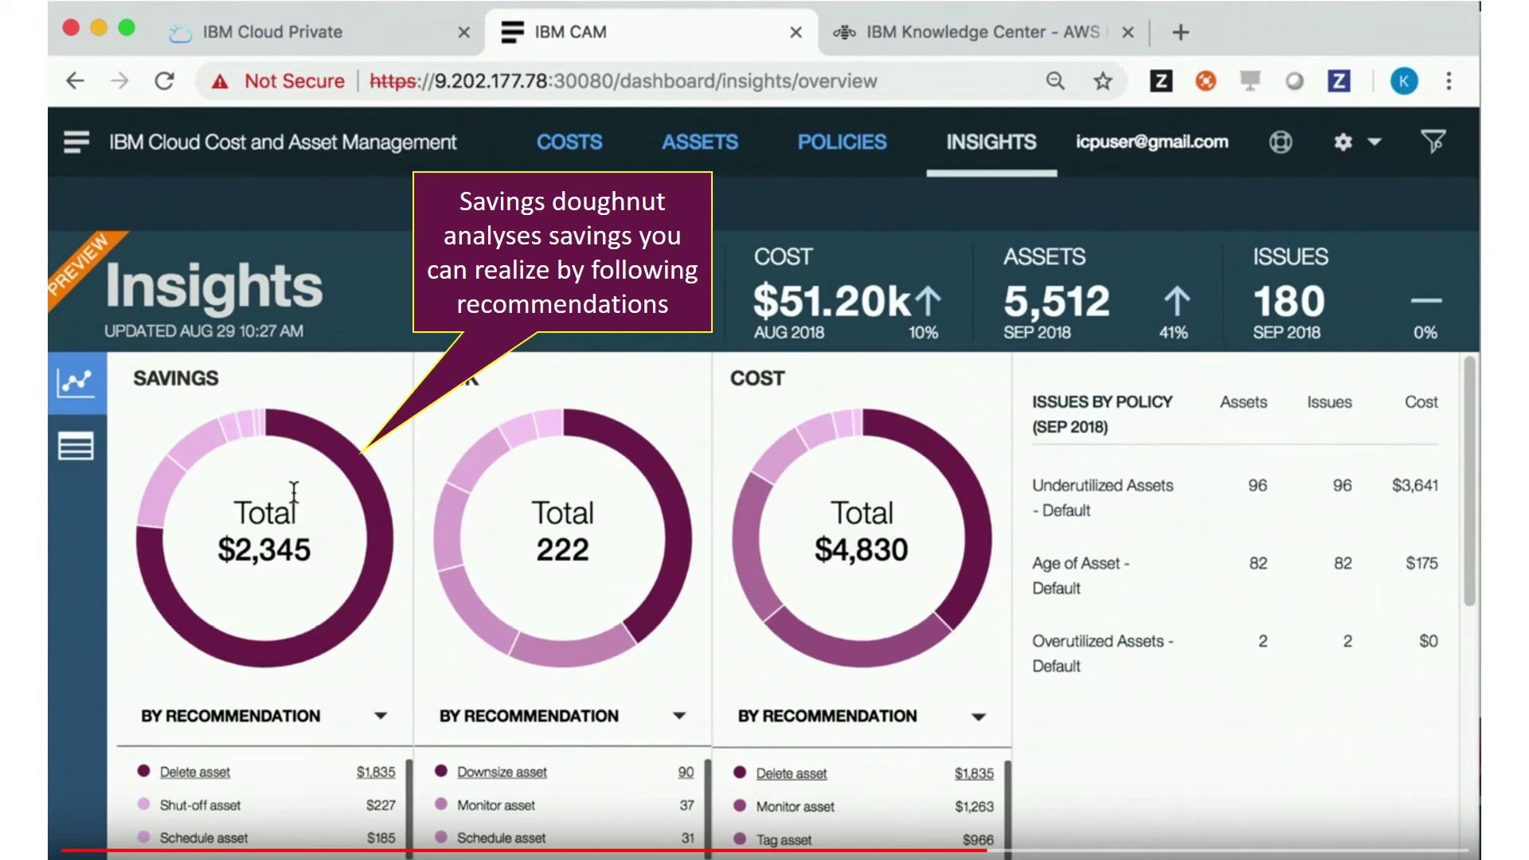
# Break down the Savings doughnut by service and view the Cost doughnut's grouping options
pyautogui.click(345, 731)
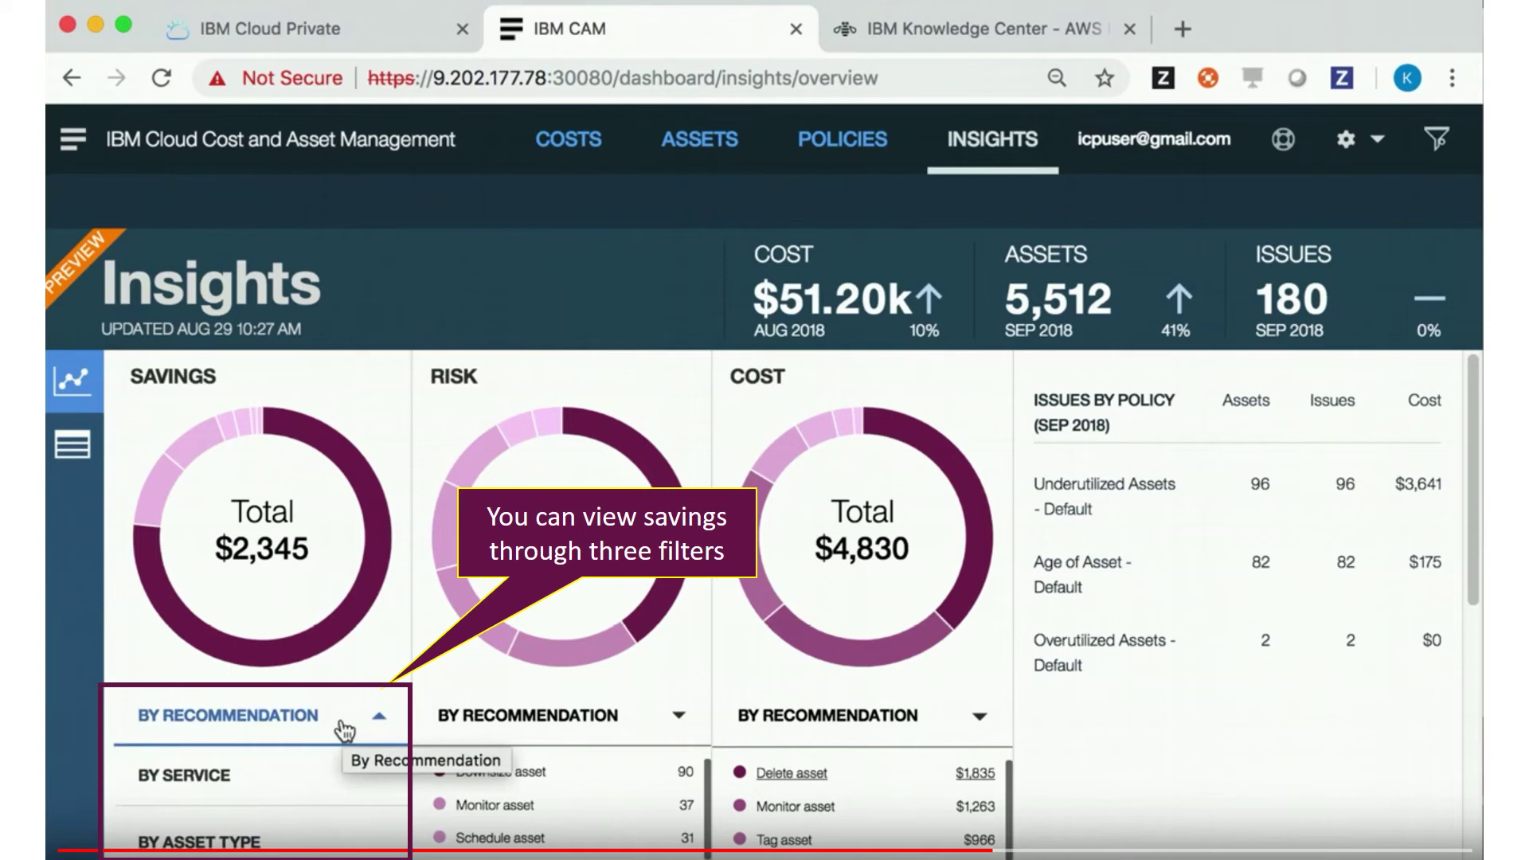
pyautogui.click(327, 776)
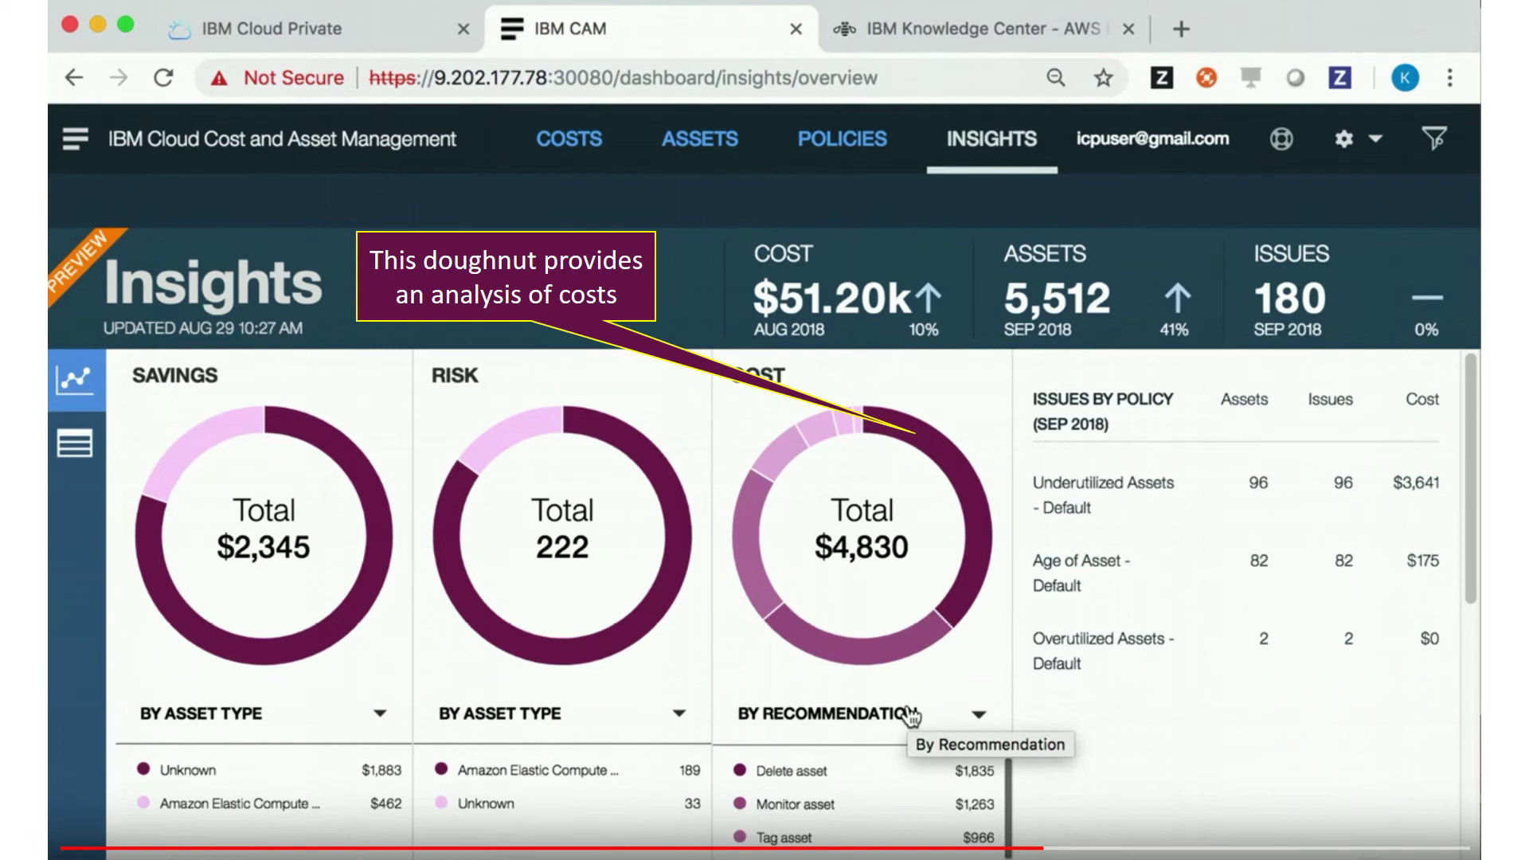
pyautogui.click(910, 715)
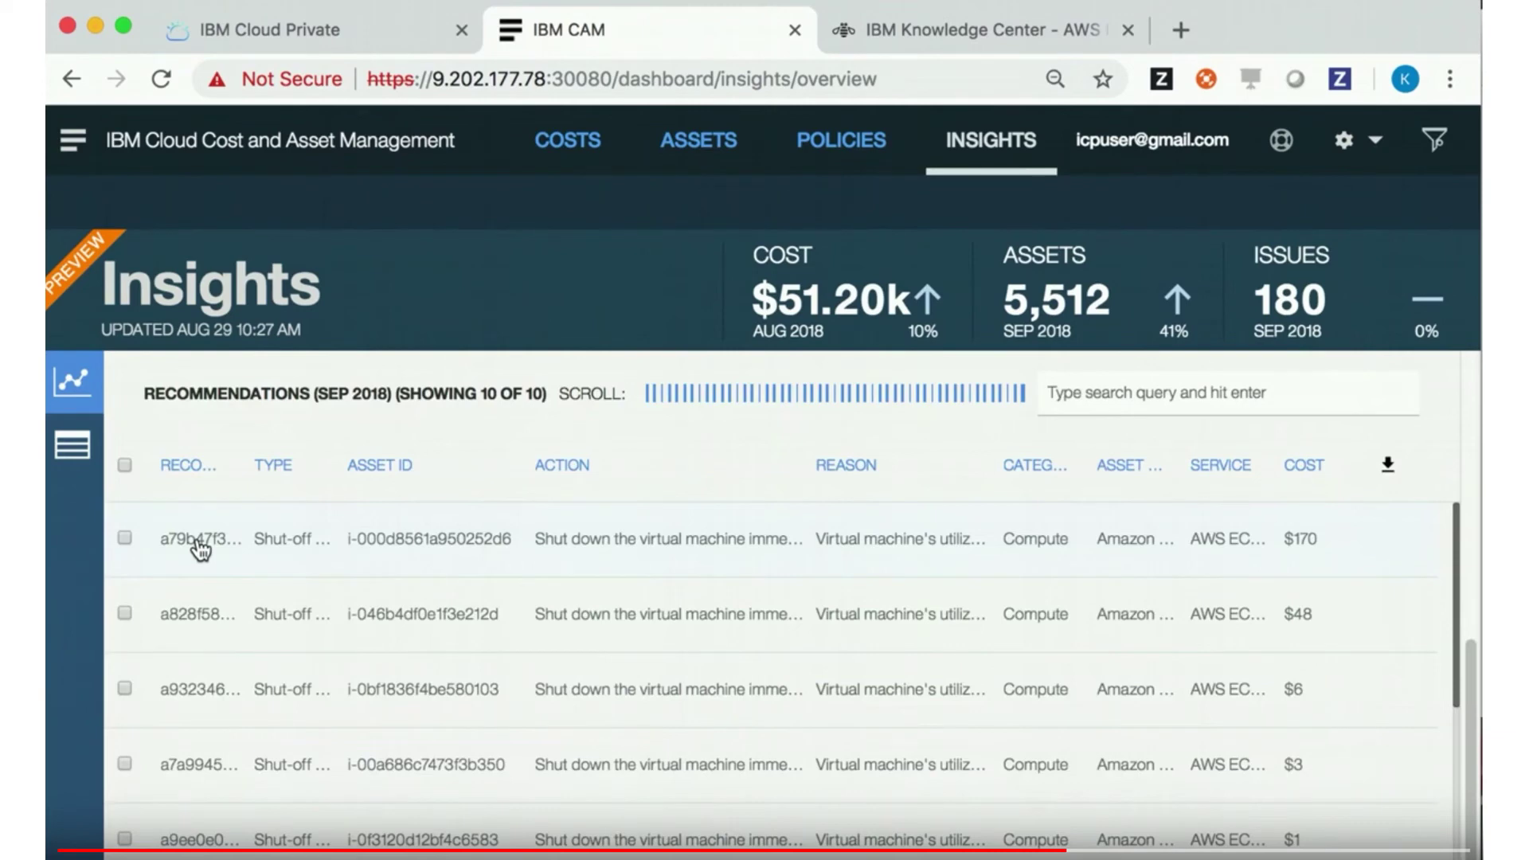
# Open the details of the first recommendation in the Insights table
pyautogui.click(199, 540)
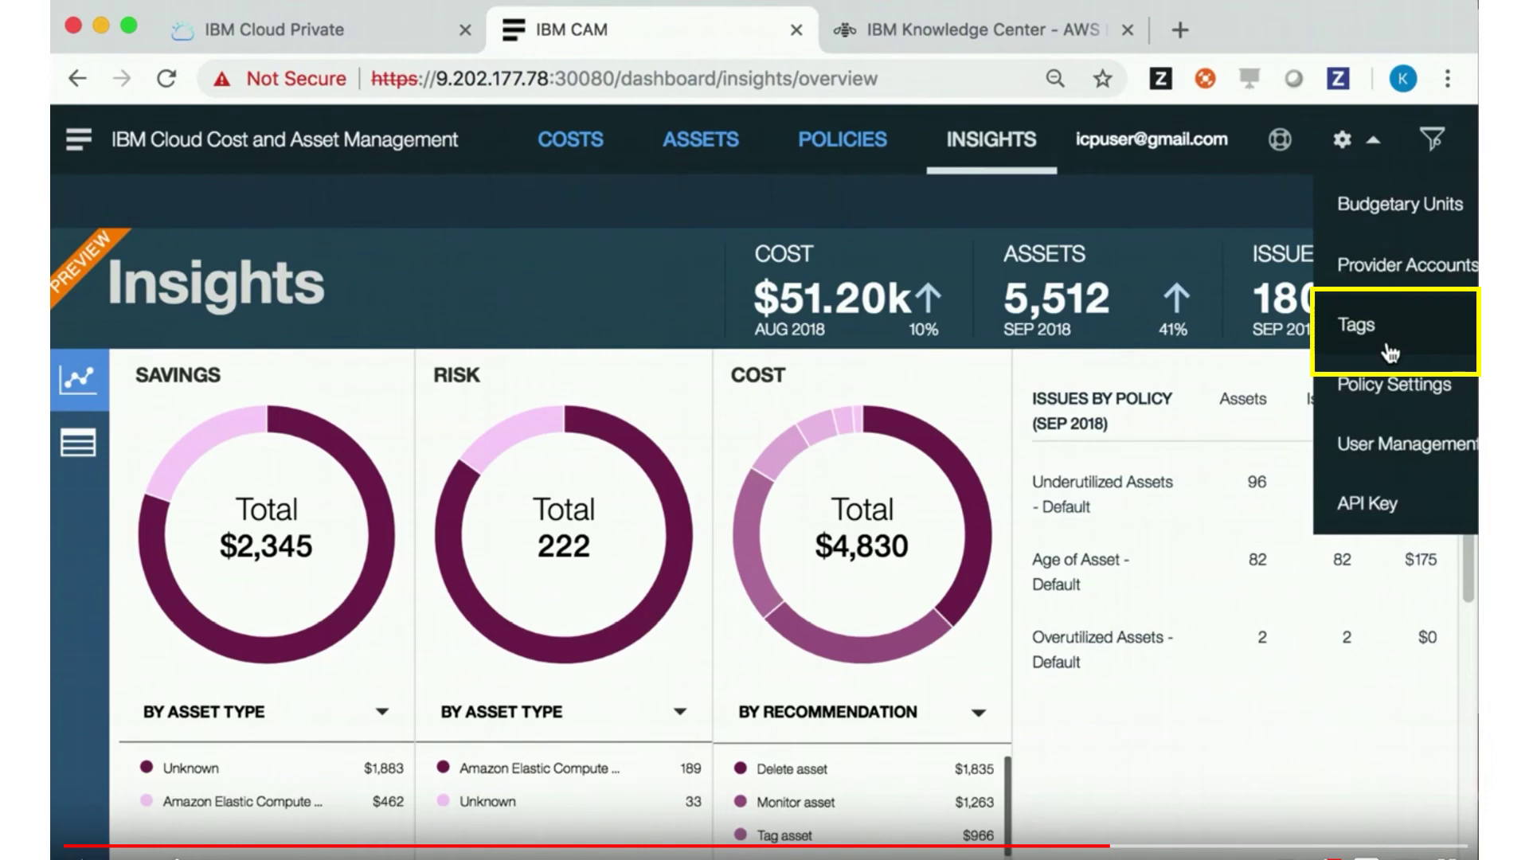
# In Tag settings, save a new tag with key 'test' and value 'demo'
pyautogui.click(1386, 346)
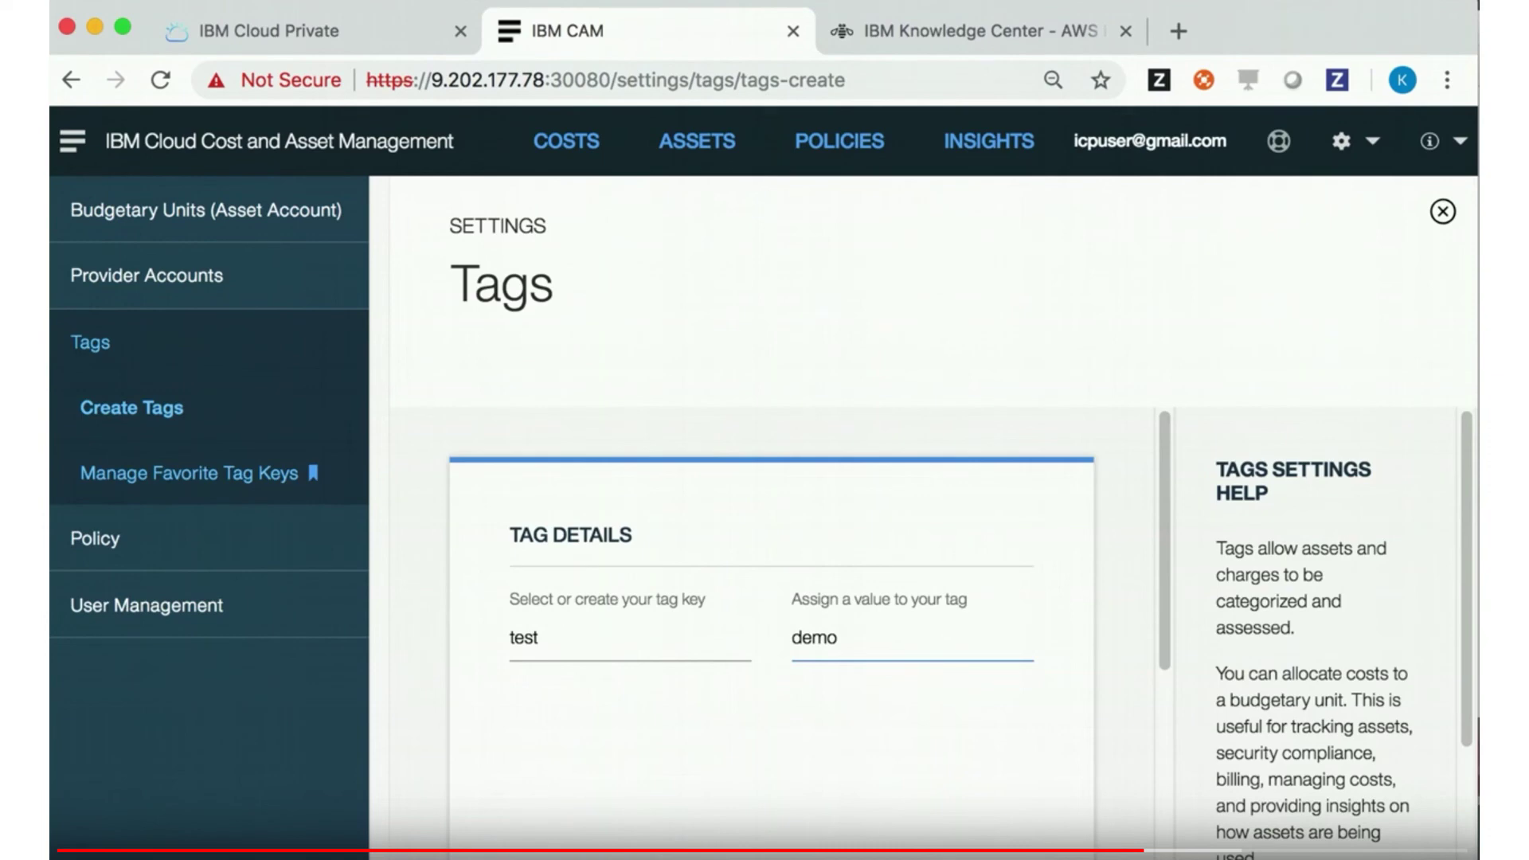
pyautogui.scroll(-5, 937, 647)
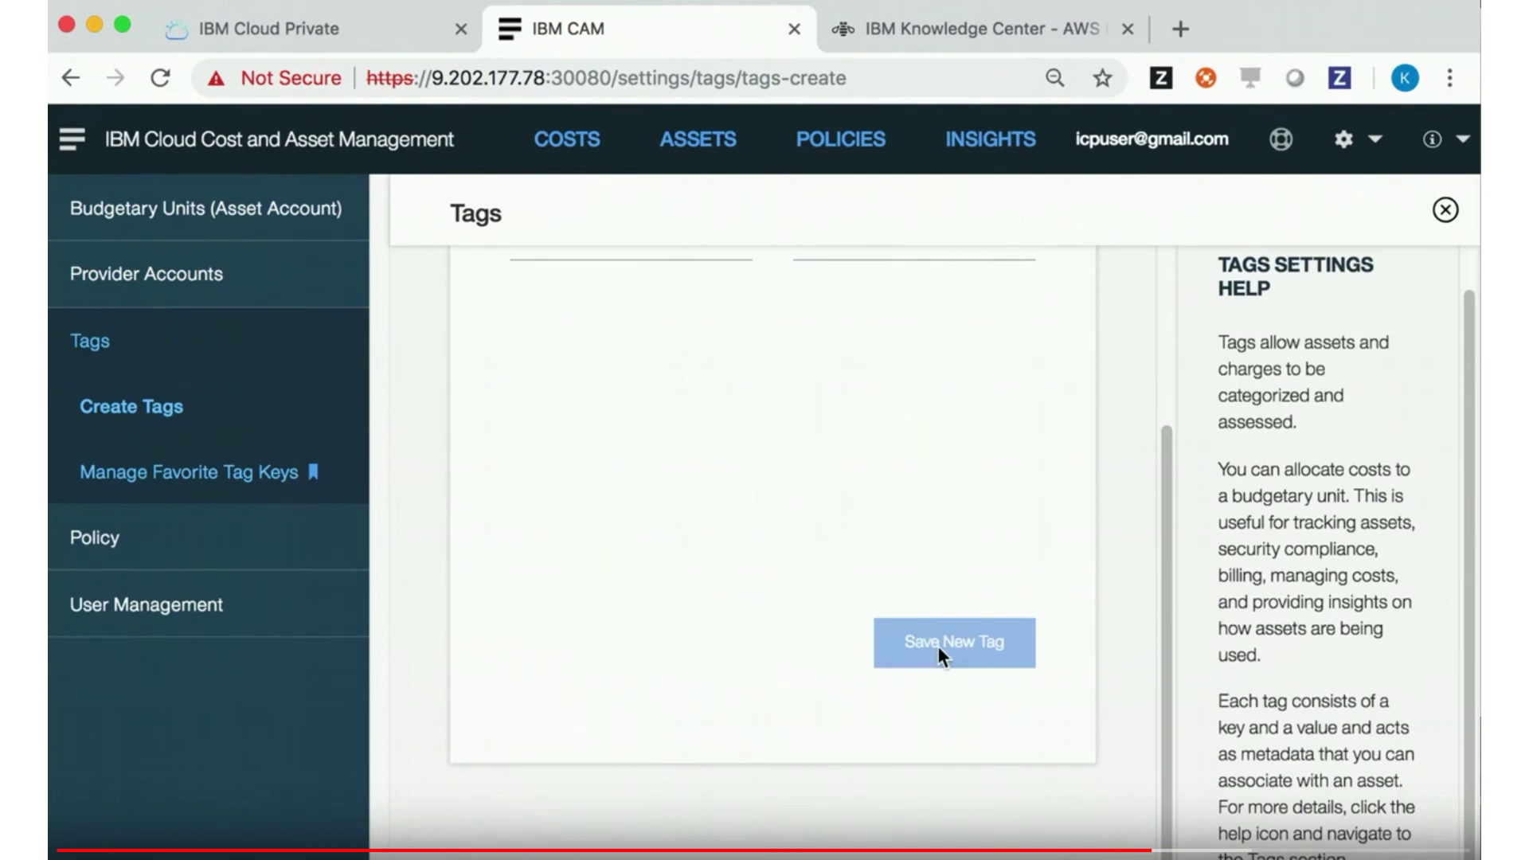
pyautogui.click(938, 647)
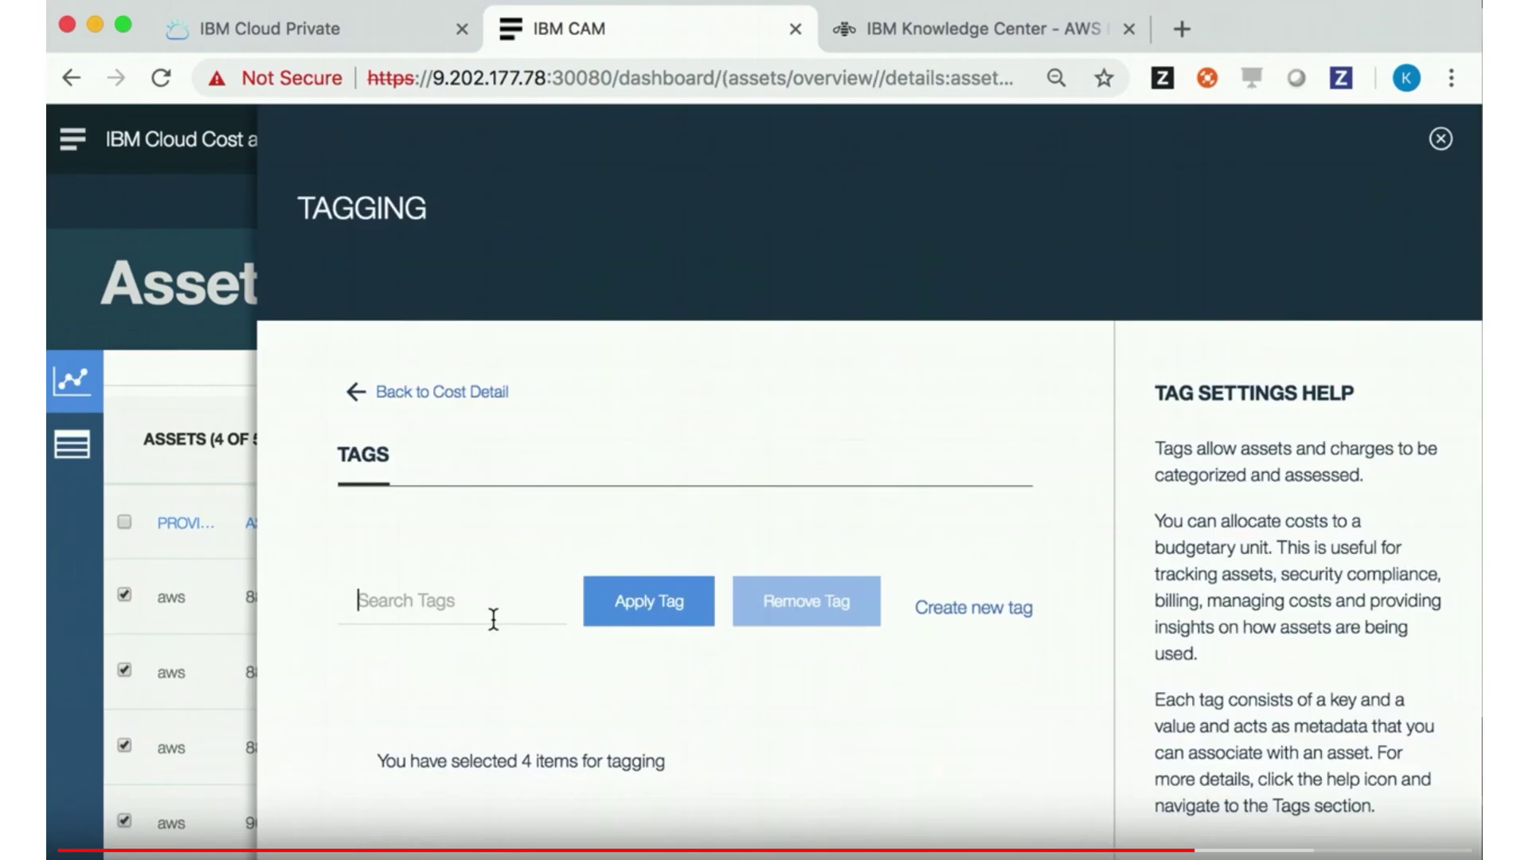
# Apply the test : demo tag to the four selected assets, then check the Tags list
pyautogui.write('test')
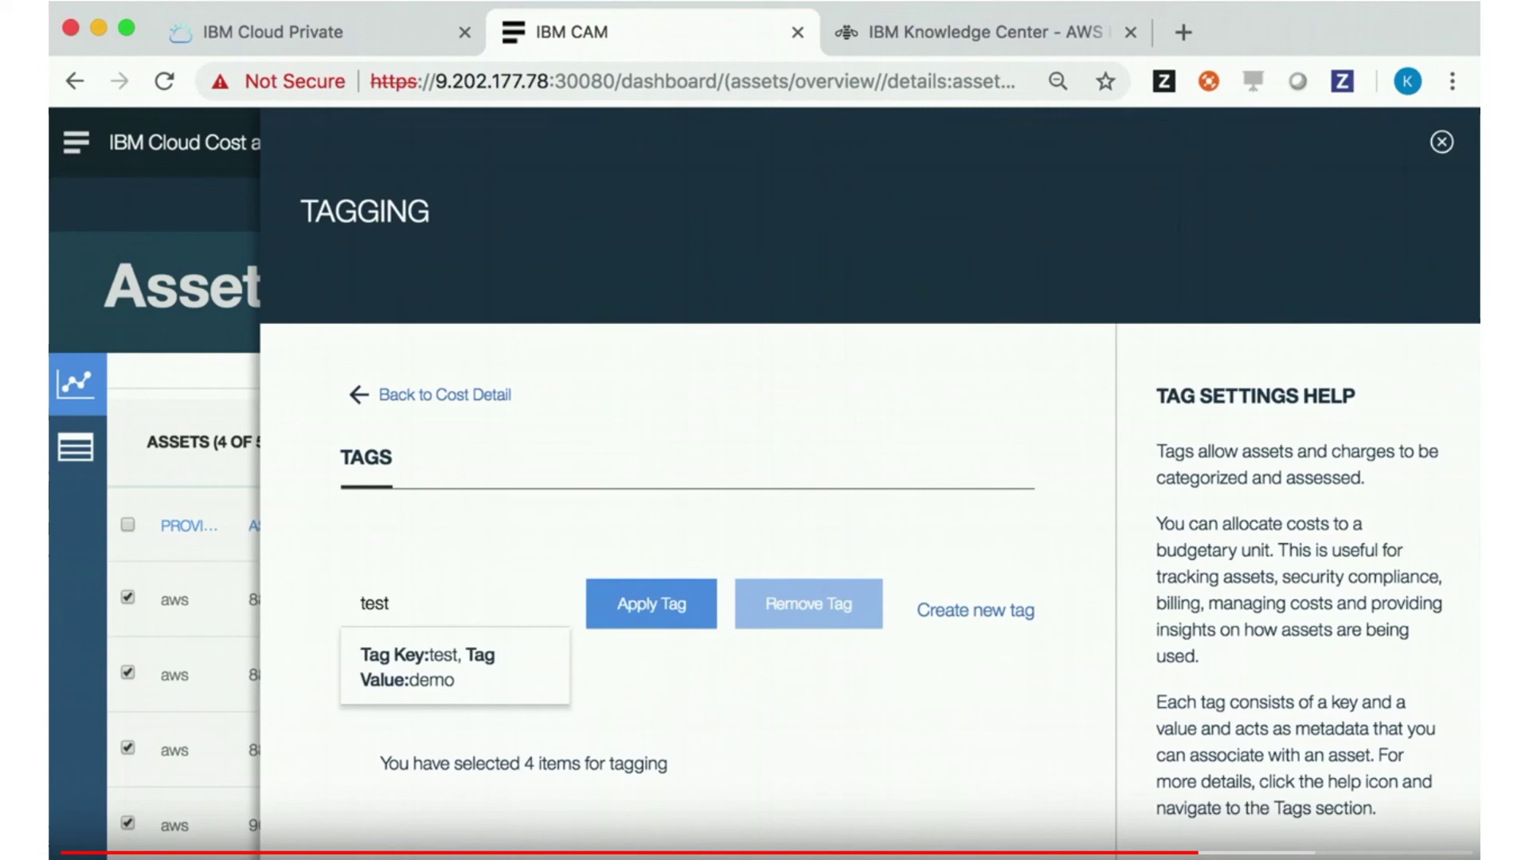
pyautogui.click(668, 596)
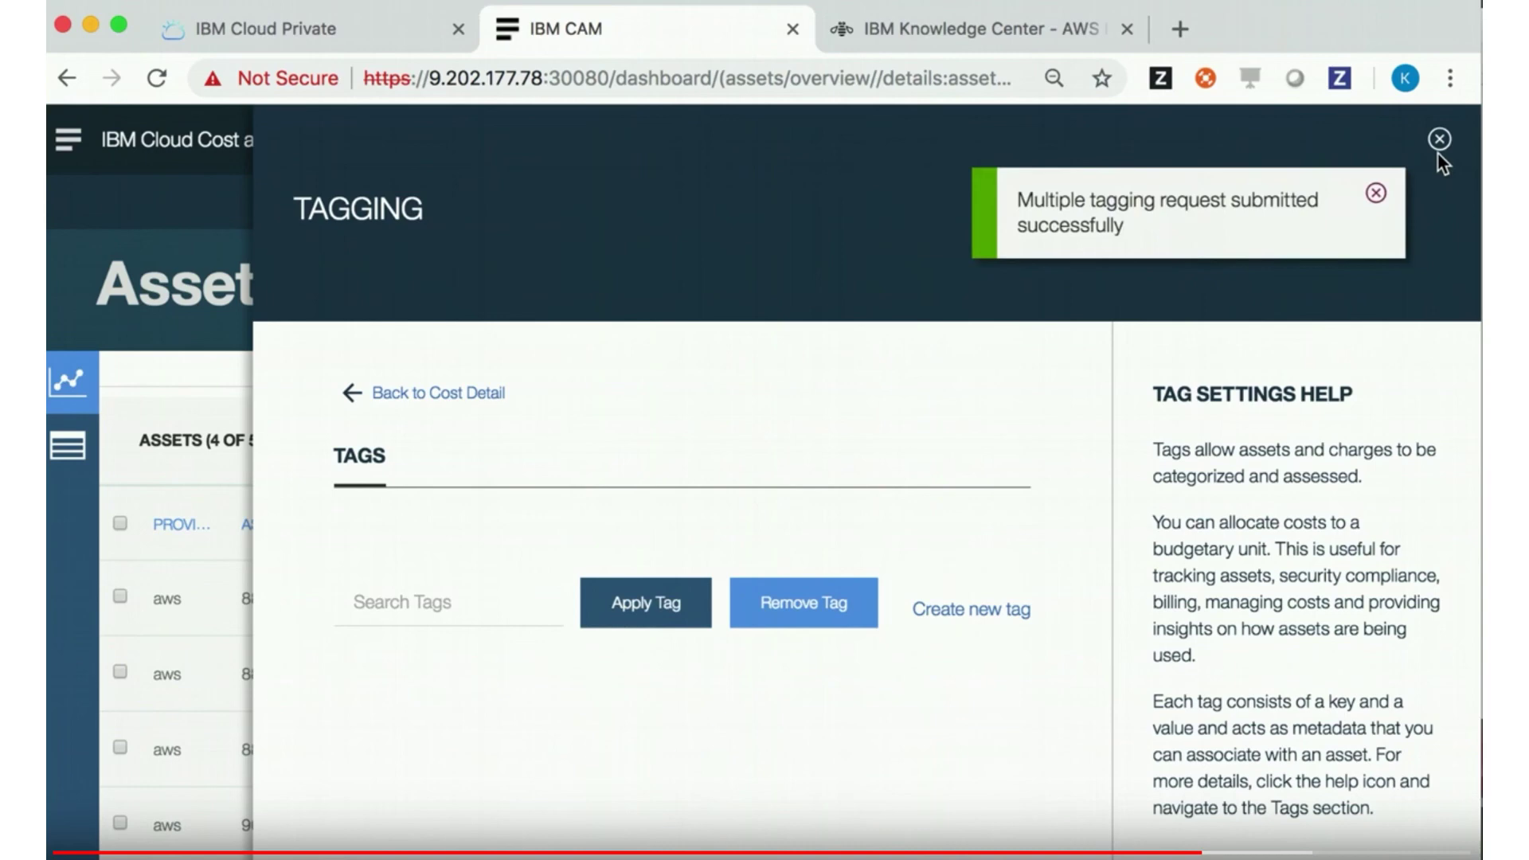
pyautogui.click(1437, 144)
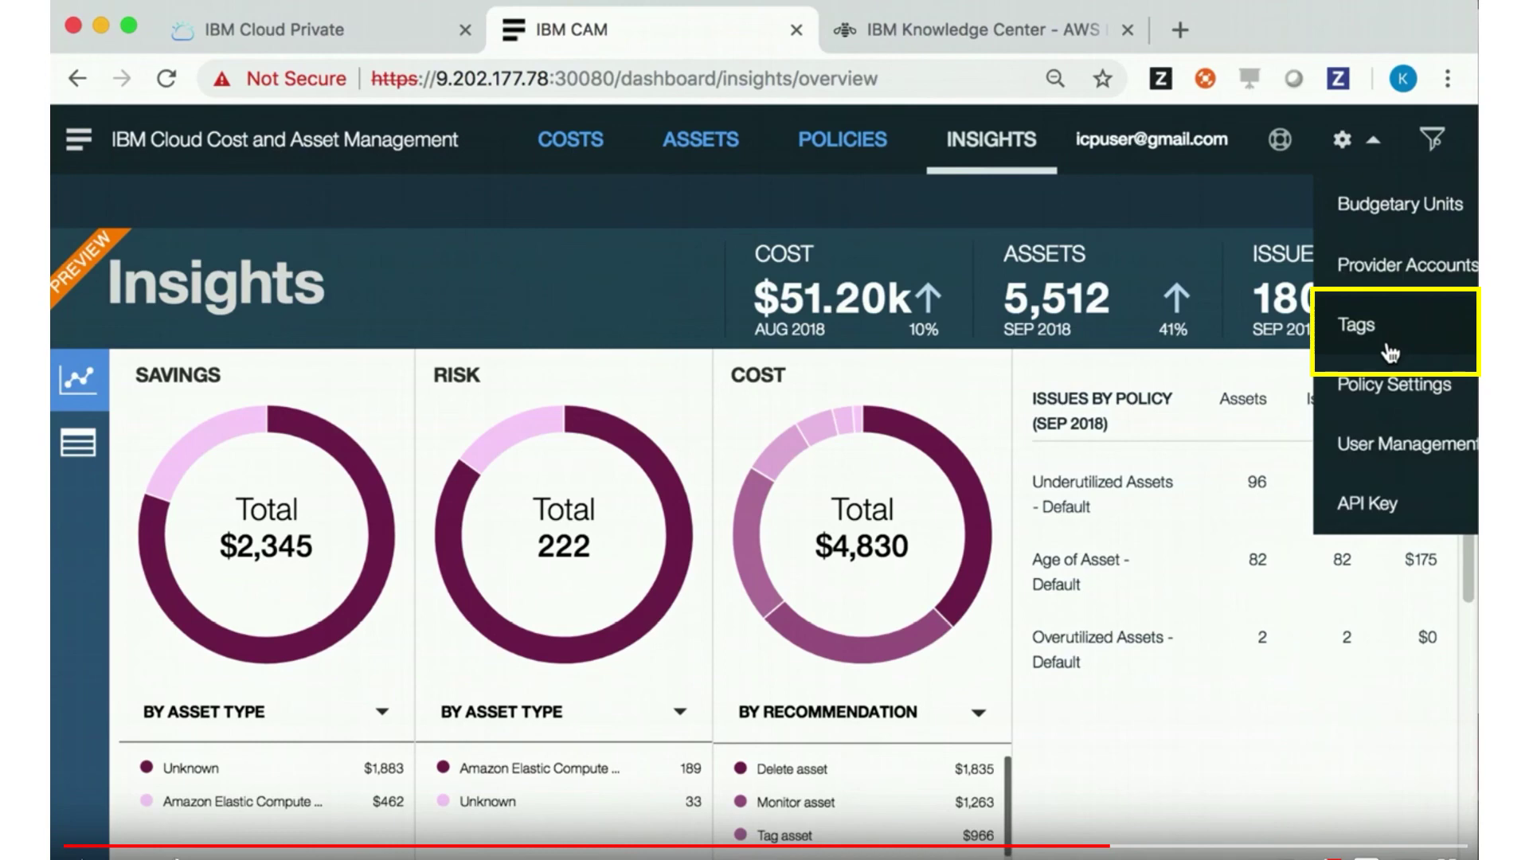
pyautogui.click(1389, 352)
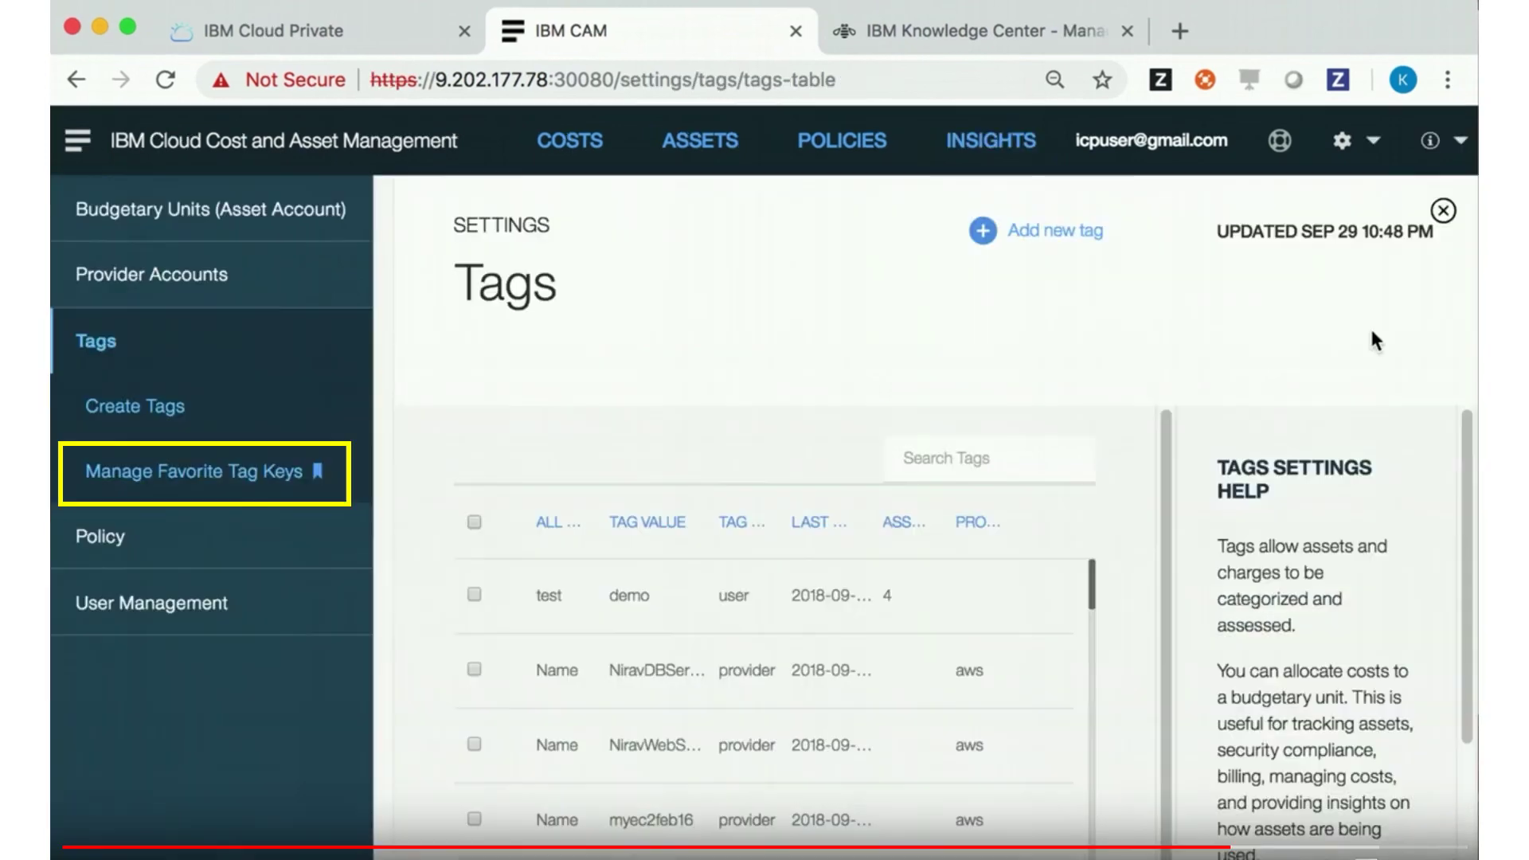